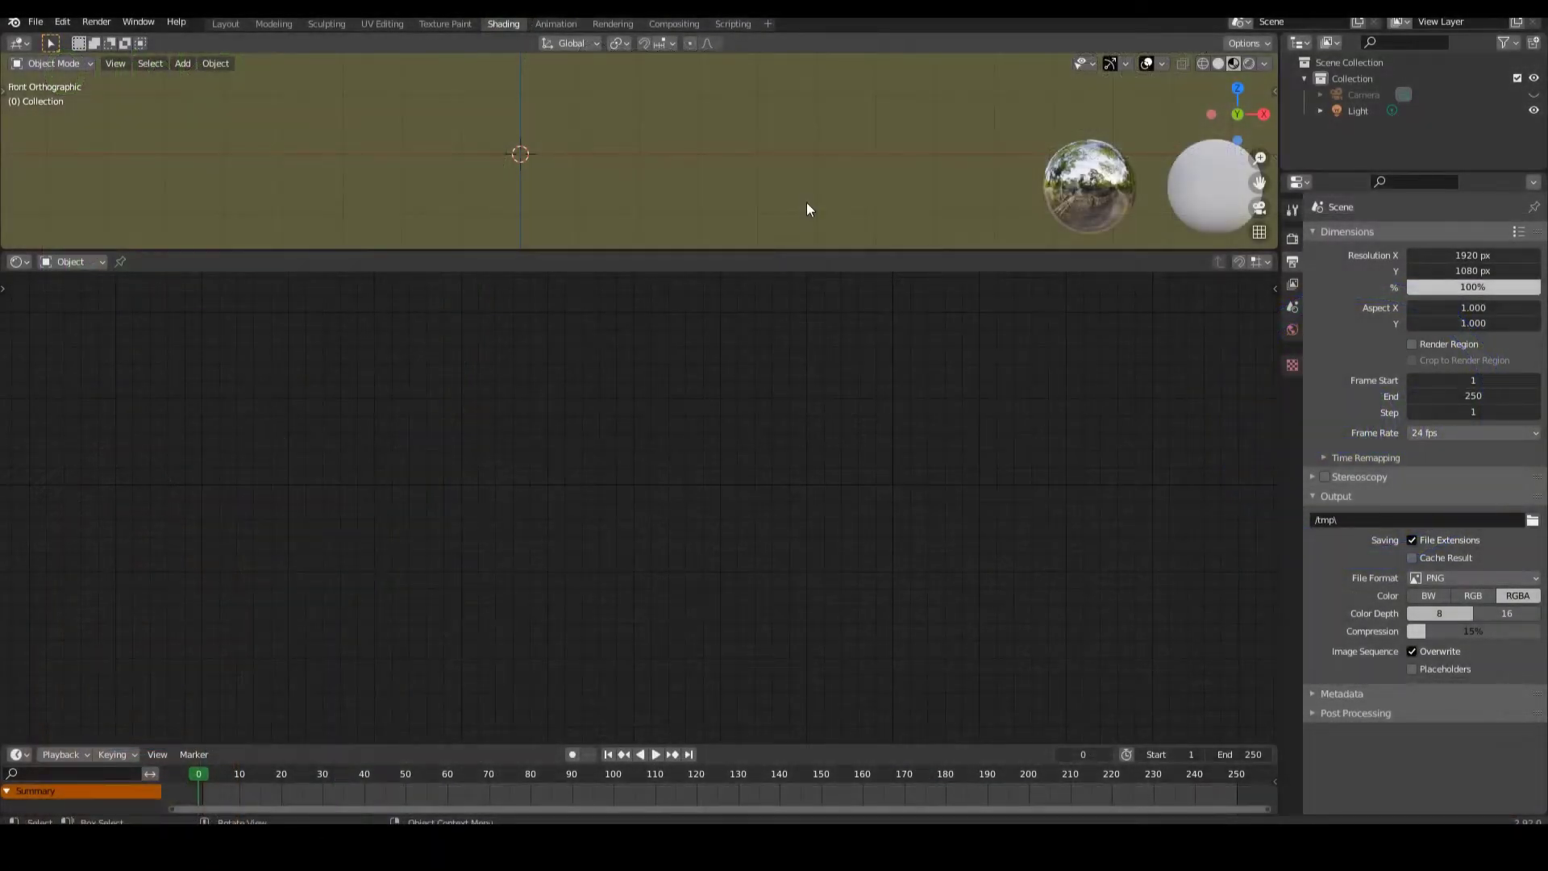
Add a text object to the scene and rotate it 90 degrees around the X axis.
key(shift+a)
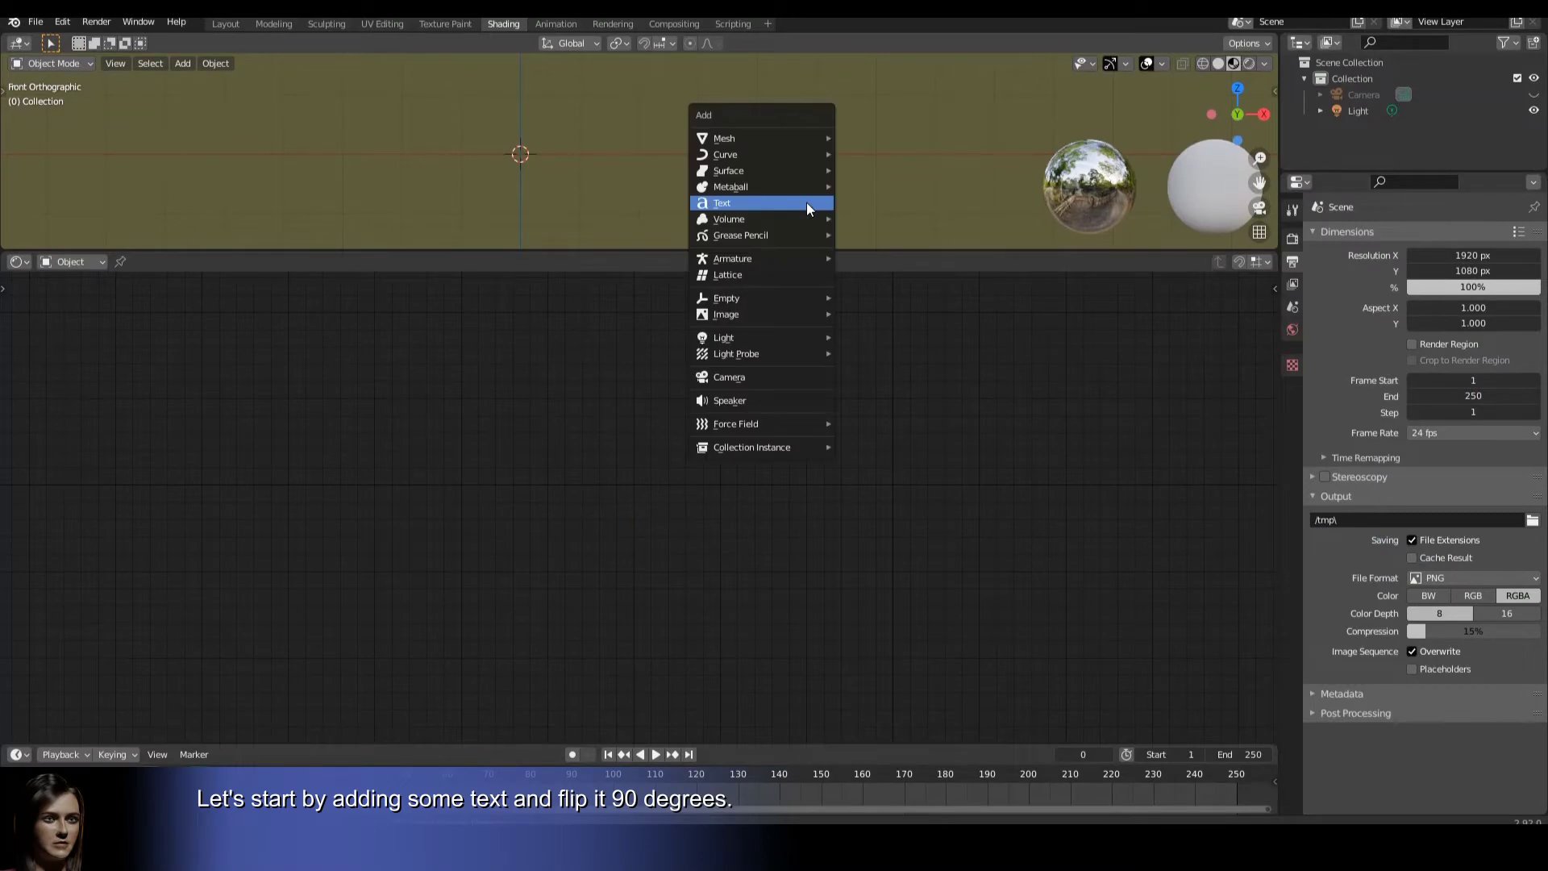
click(806, 203)
key(r)
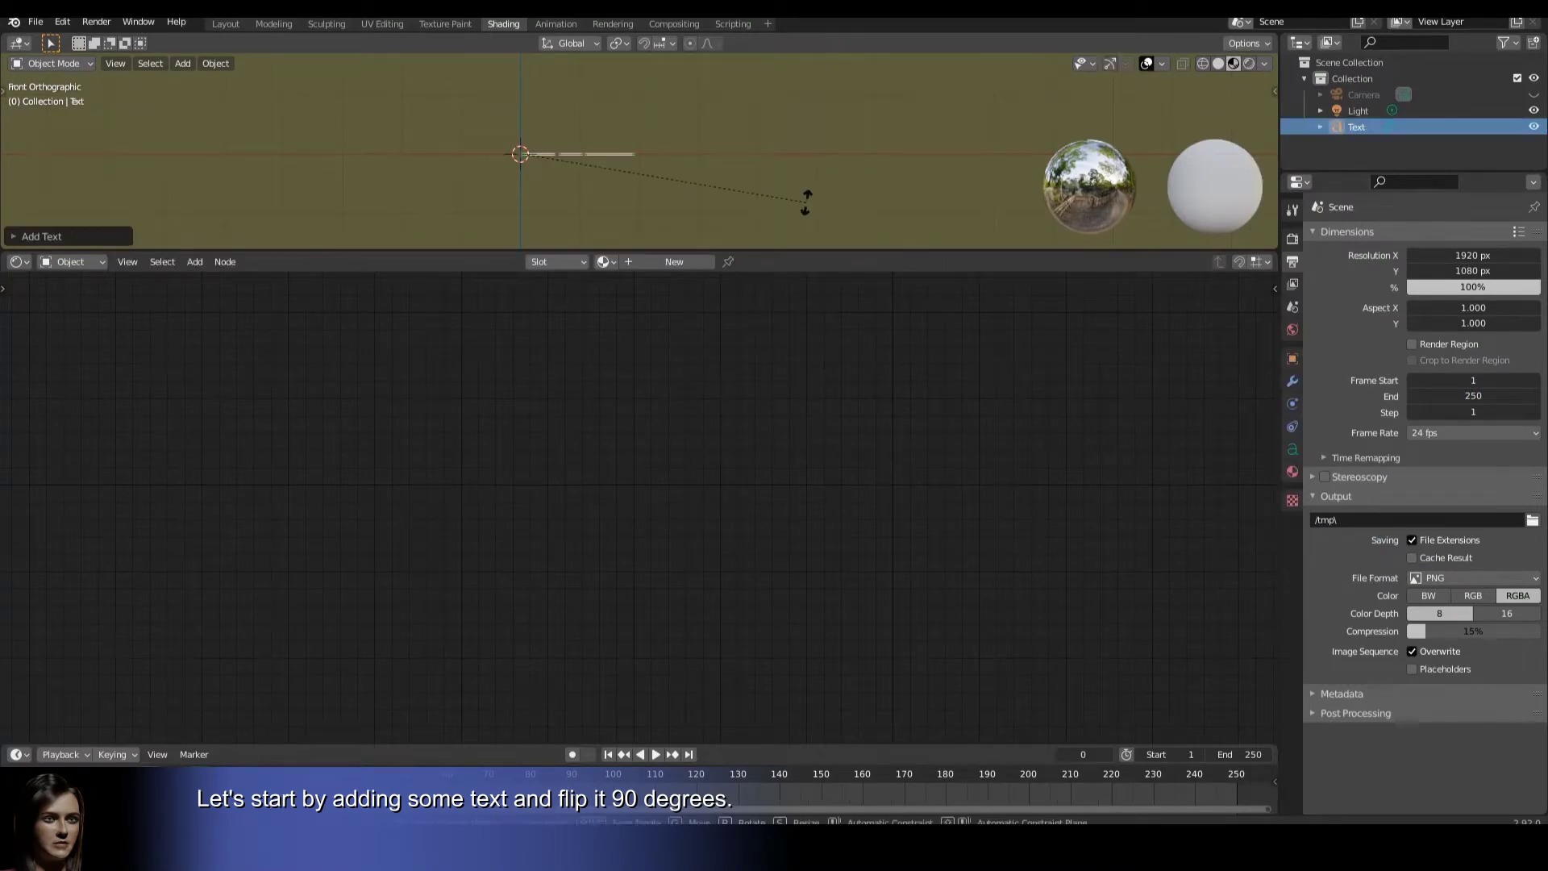
key(x)
key(9)
key(0)
key(Return)
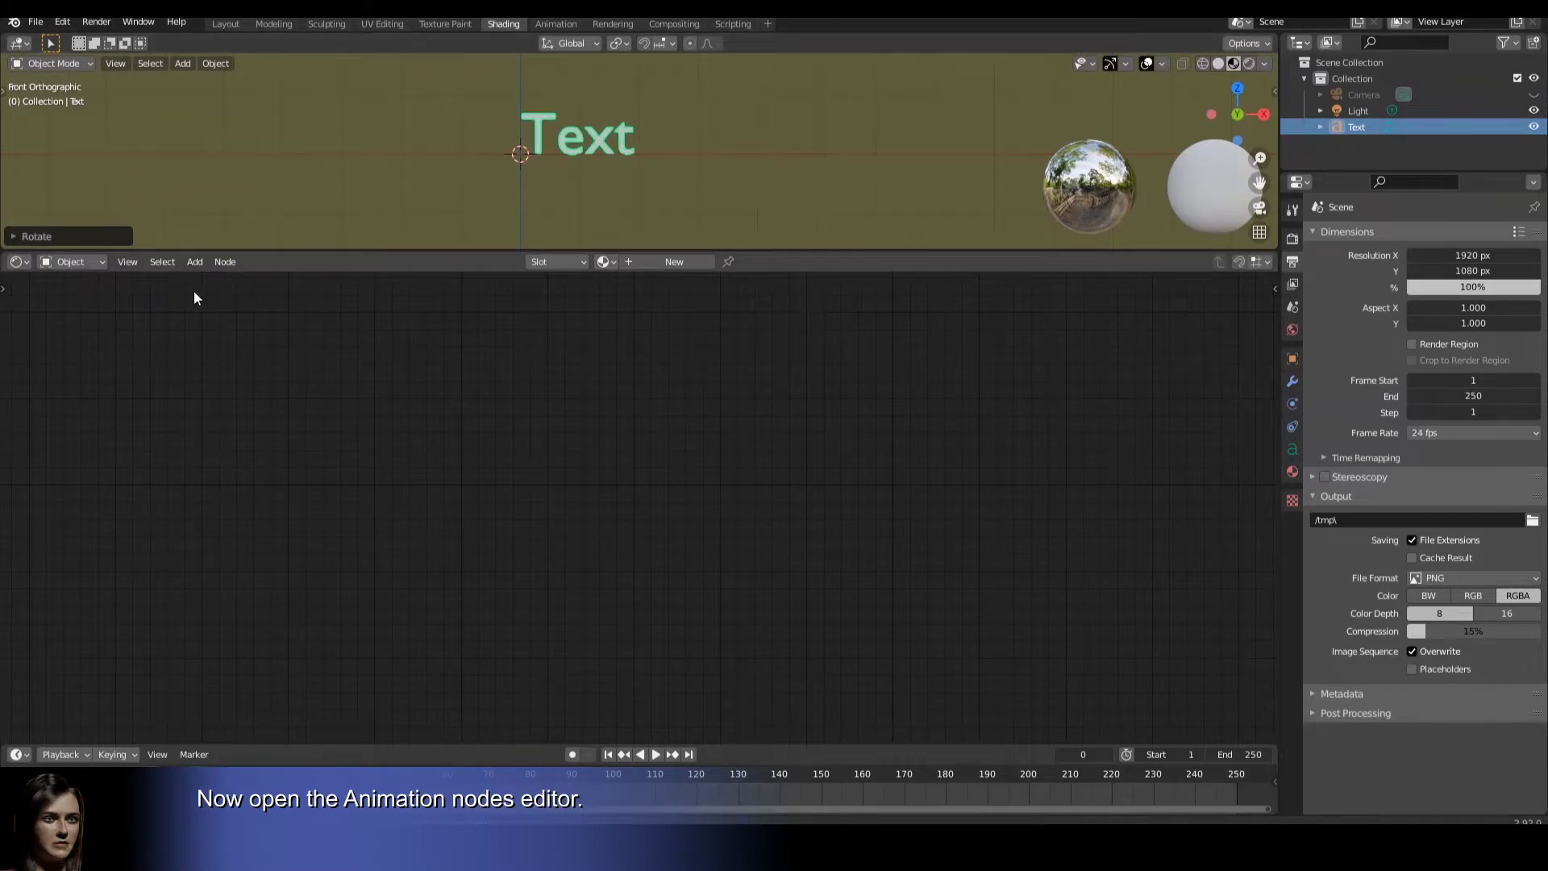
Switch the shader editor area to the Animation Nodes editor and create a new node tree.
click(21, 263)
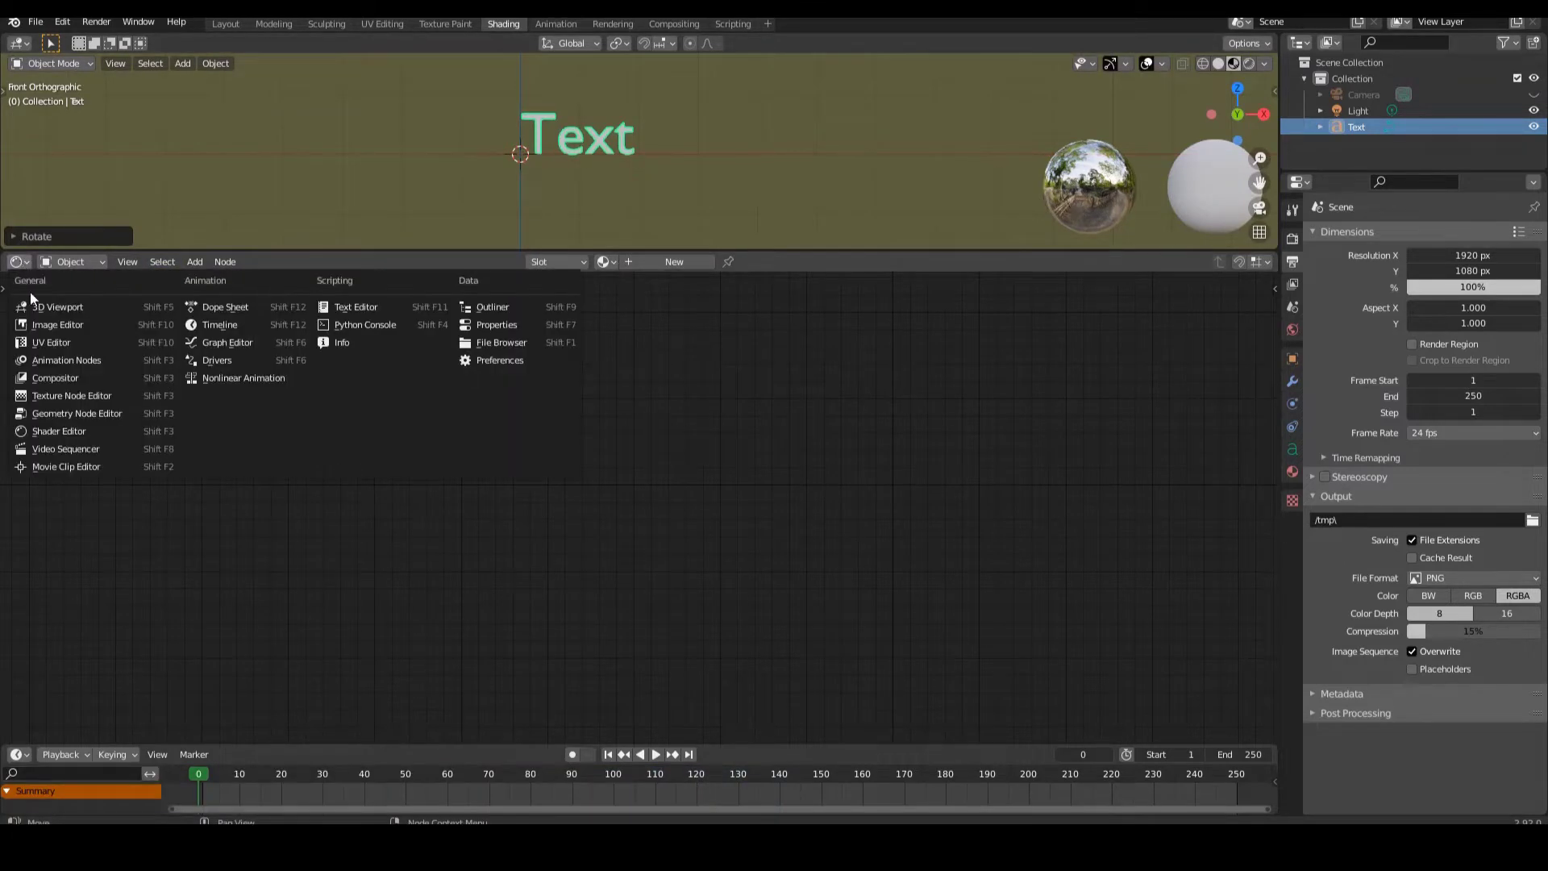
click(50, 356)
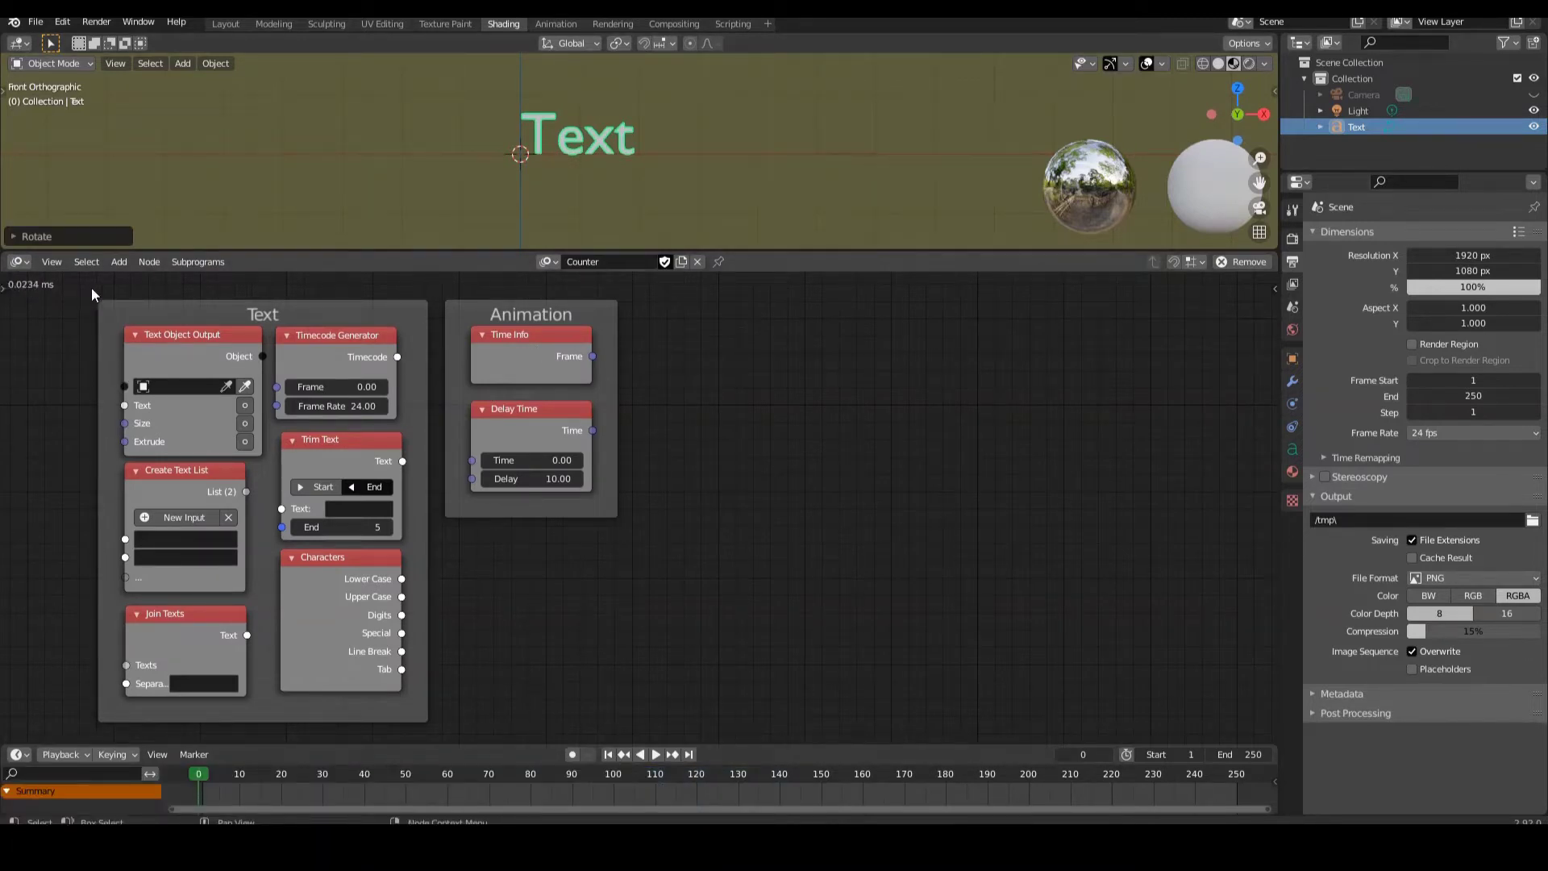
click(681, 261)
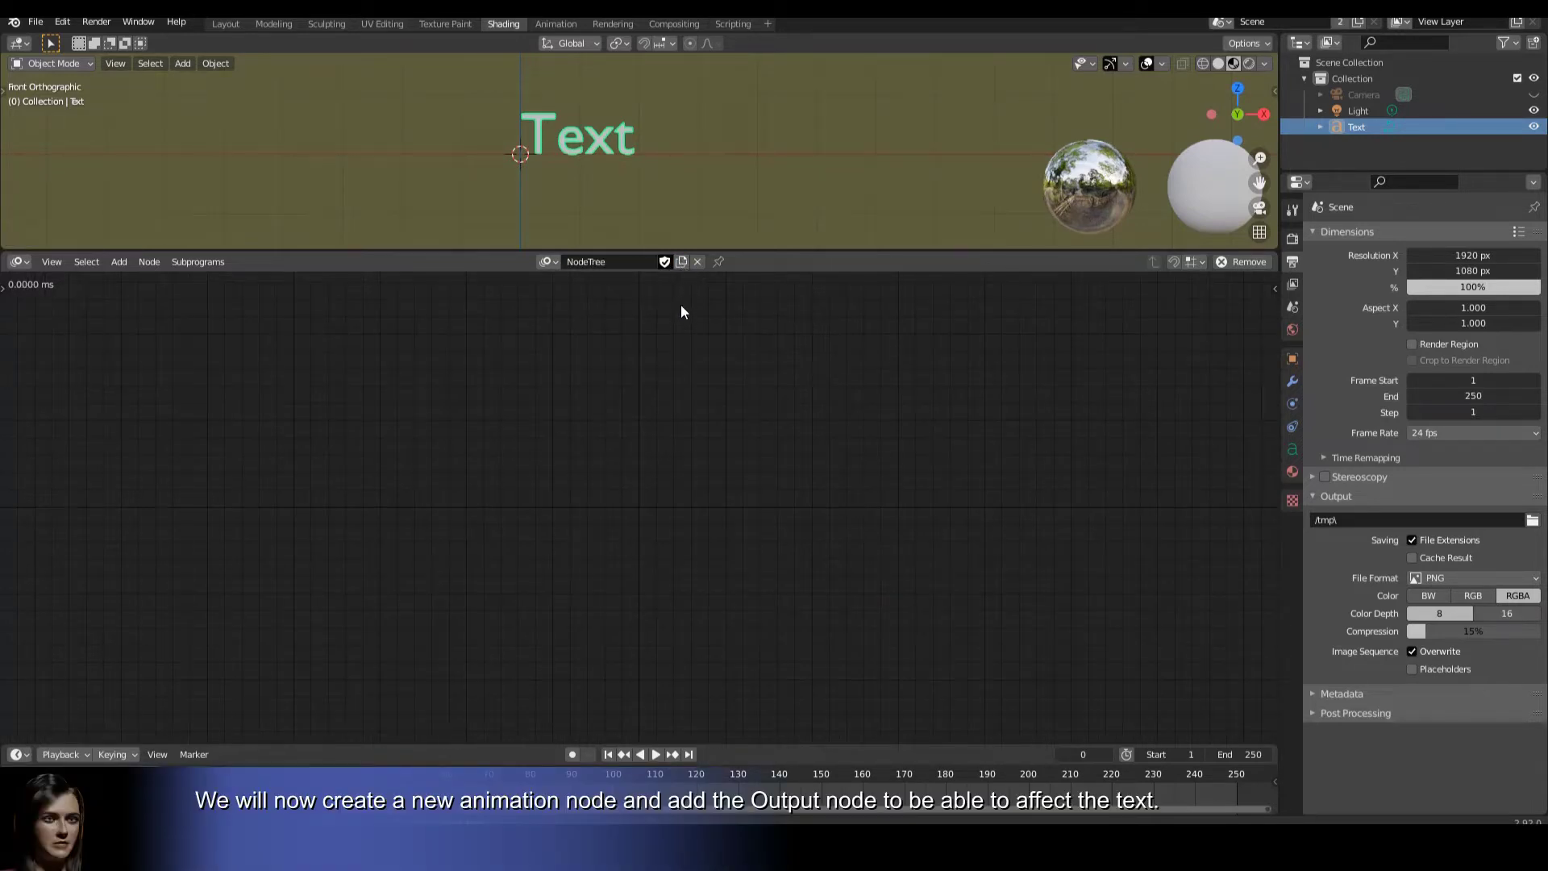
Add a Text Object Output node to the empty node tree.
key(shift+a)
mouse_move(679, 337)
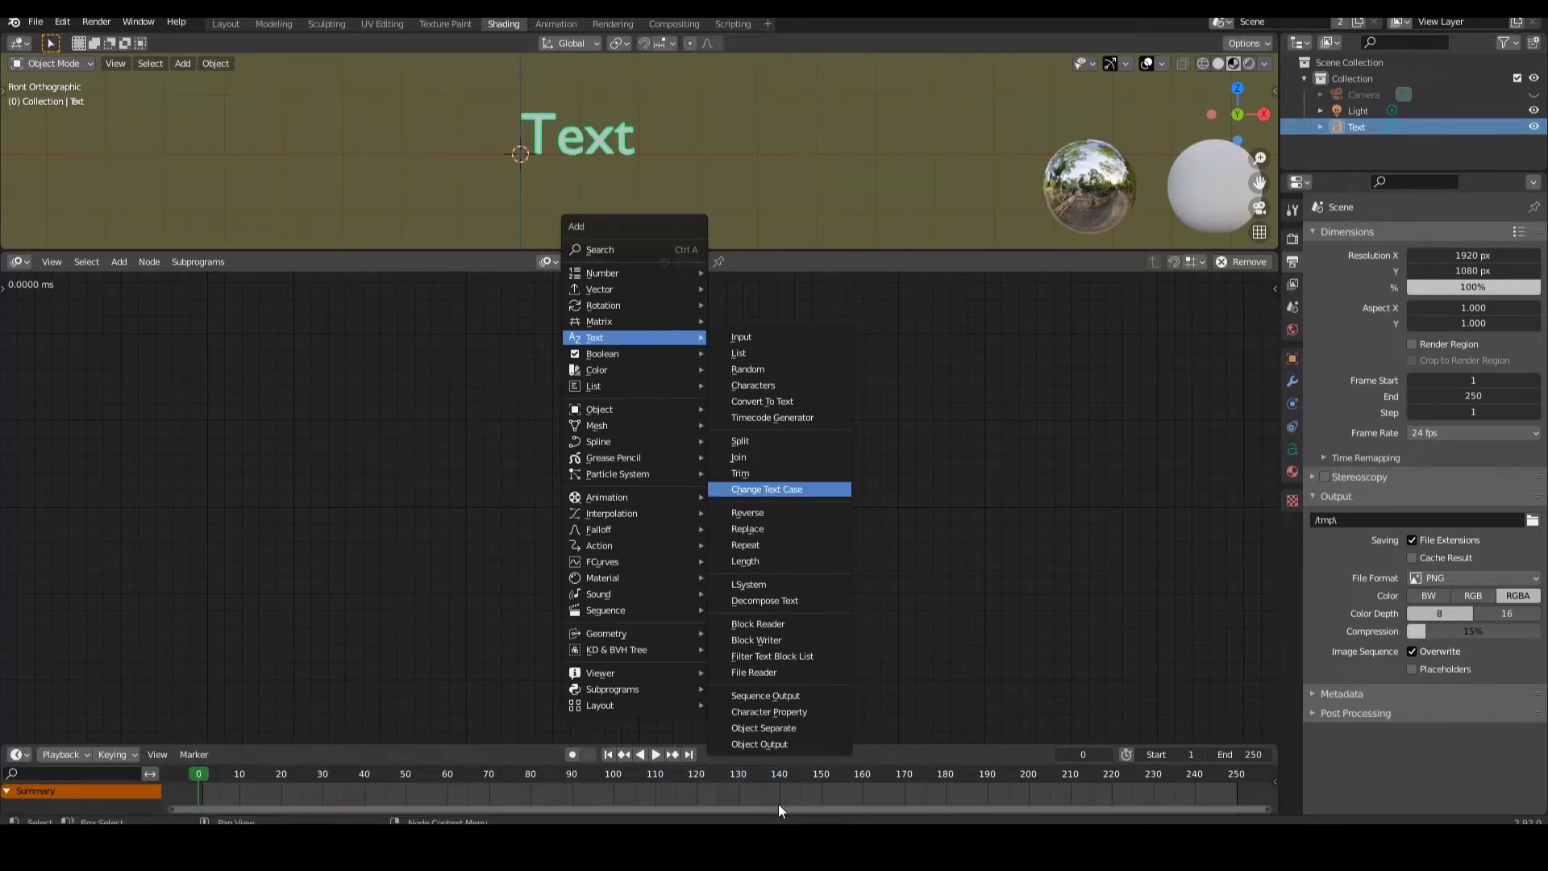
click(768, 745)
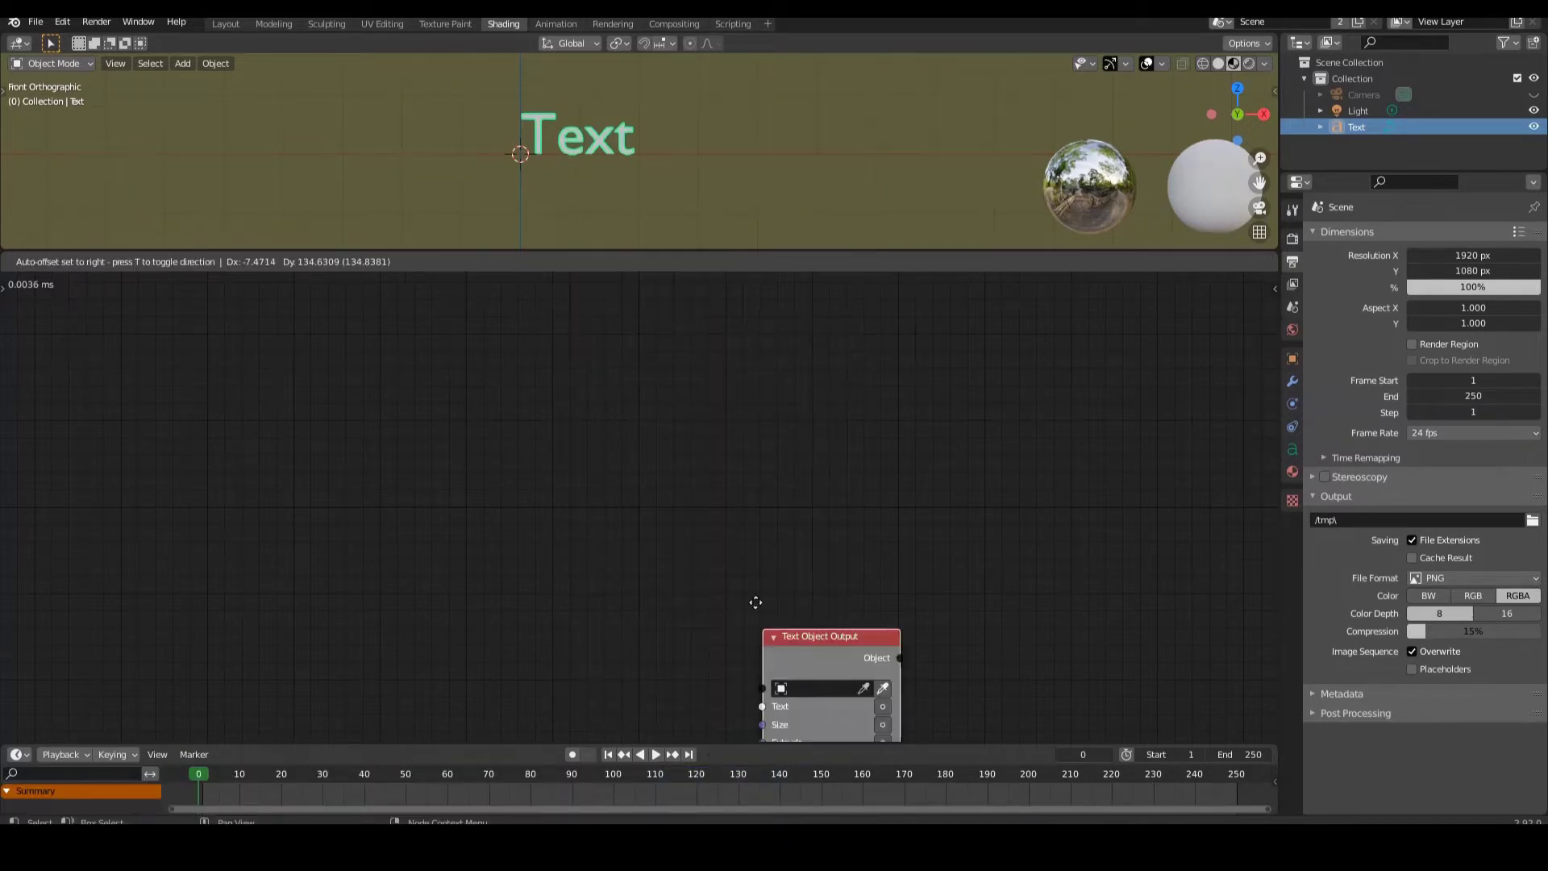
click(792, 367)
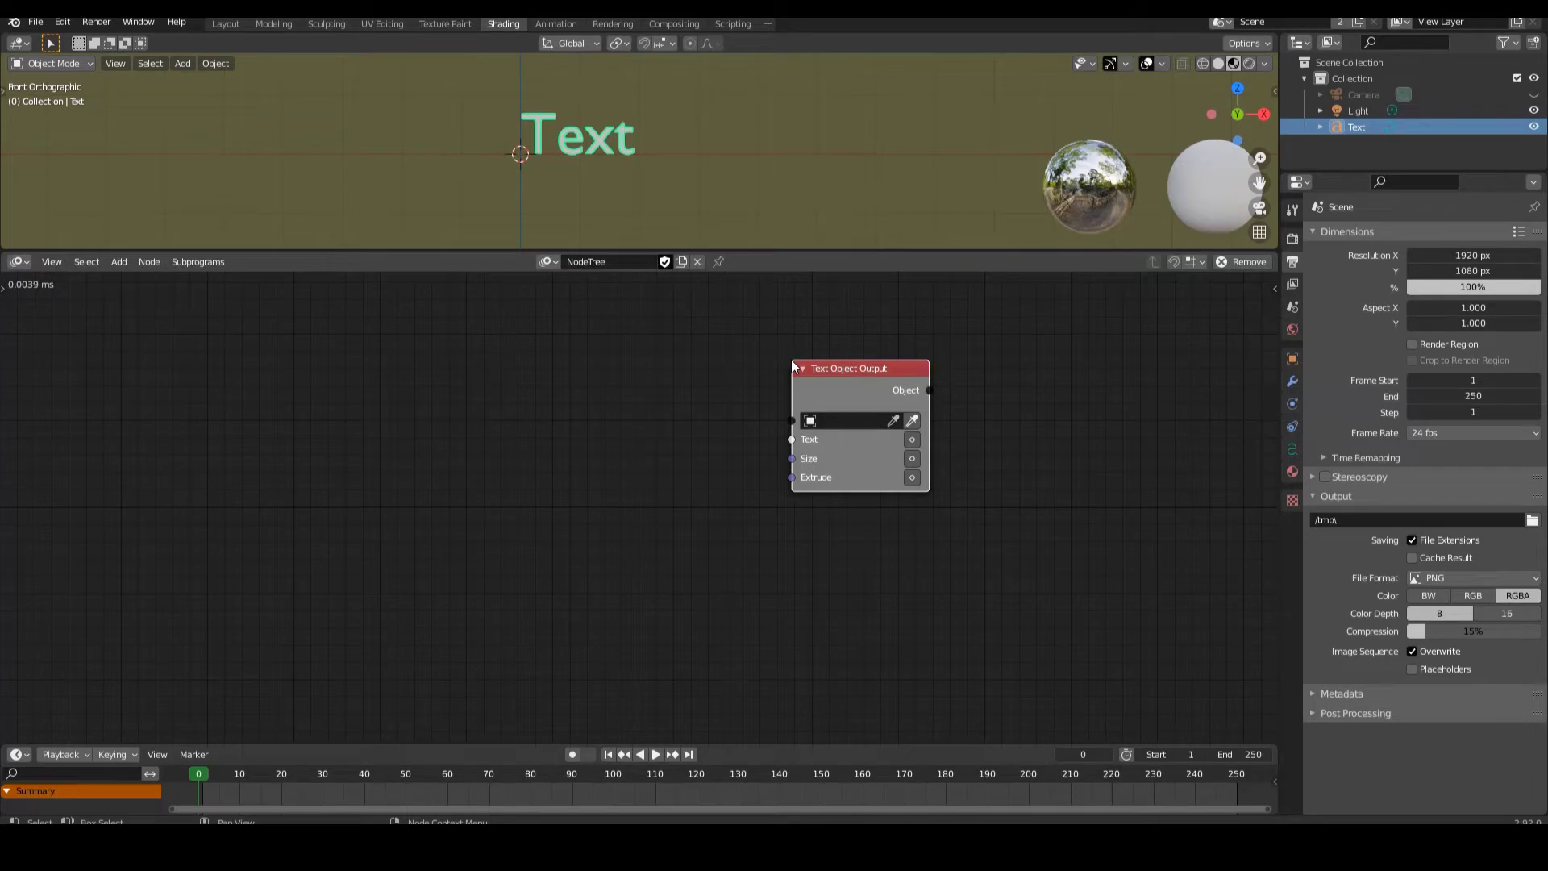
Add a Join Texts node just before the Text Object Output node.
key(shift+a)
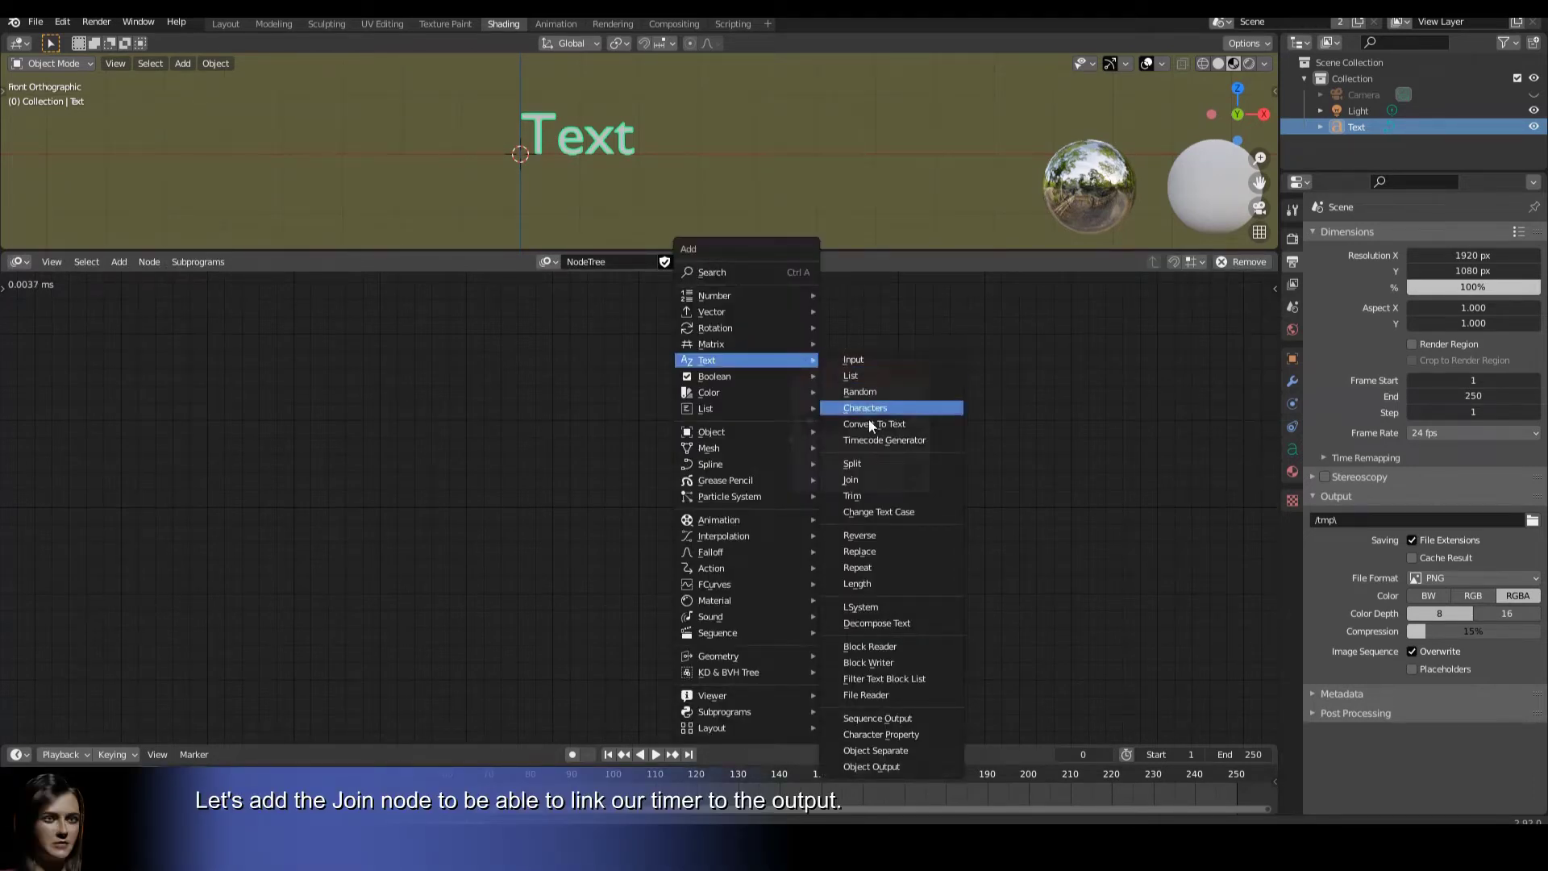
click(869, 479)
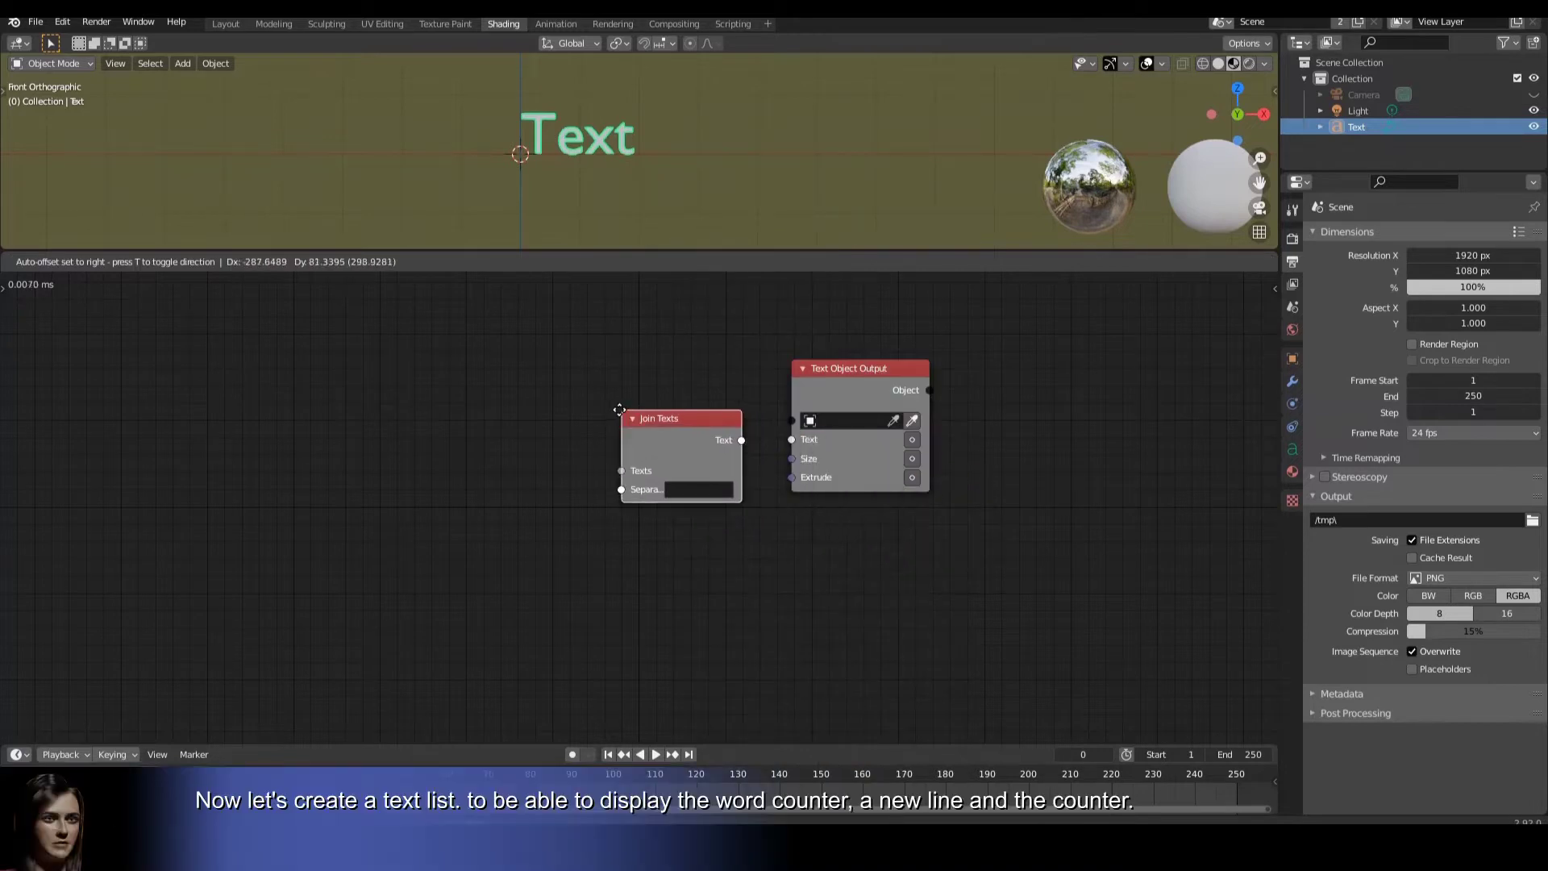
click(620, 406)
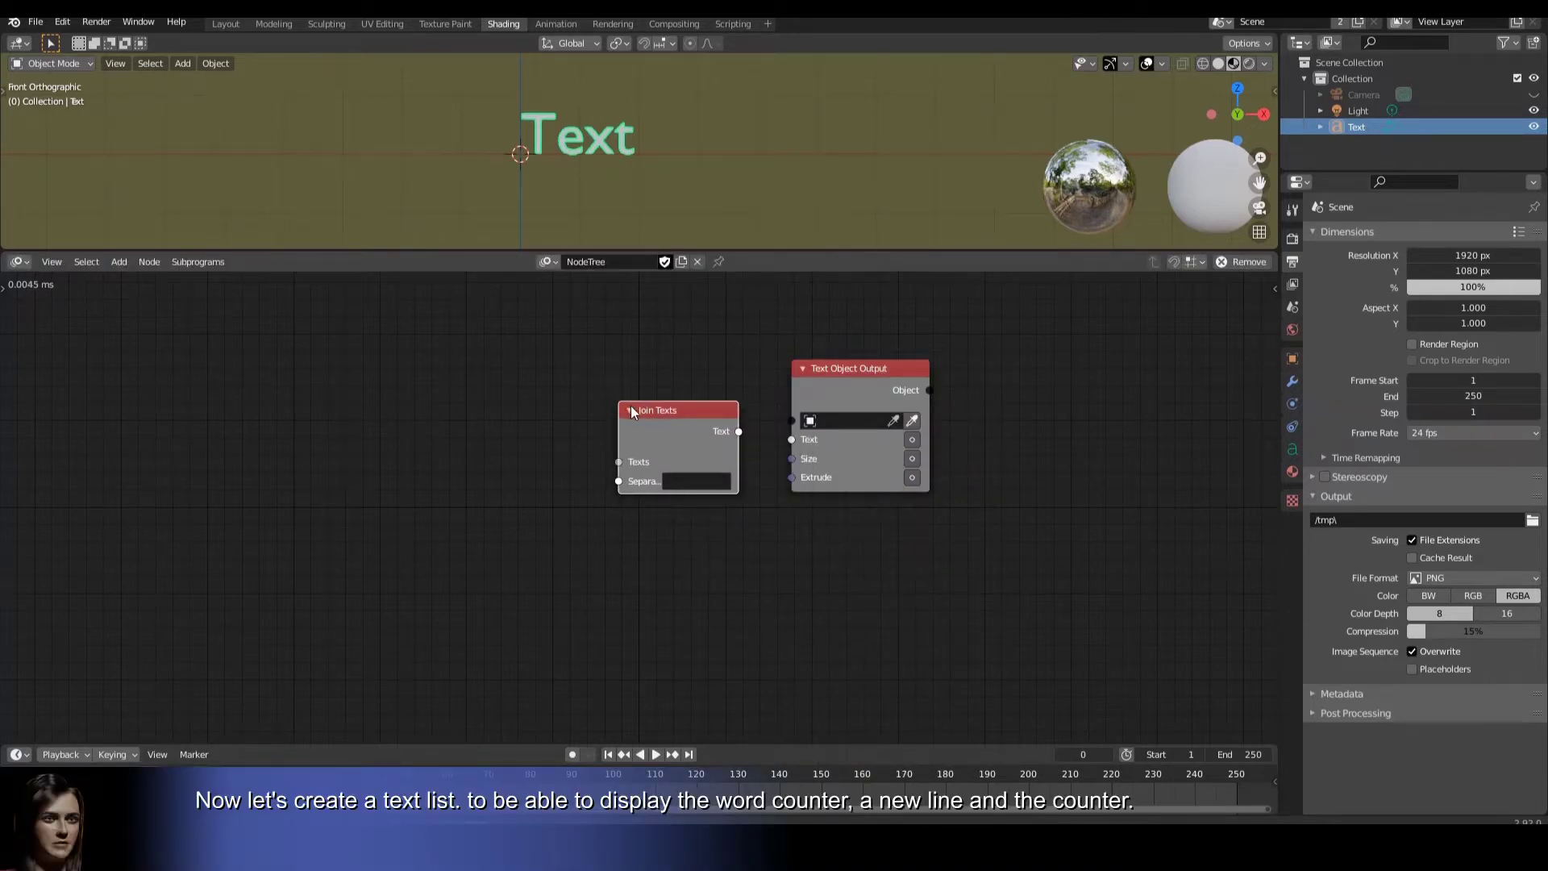
Add a Create Text List node and link it through Join Texts into the Text input of Text Object Output.
key(shift+a)
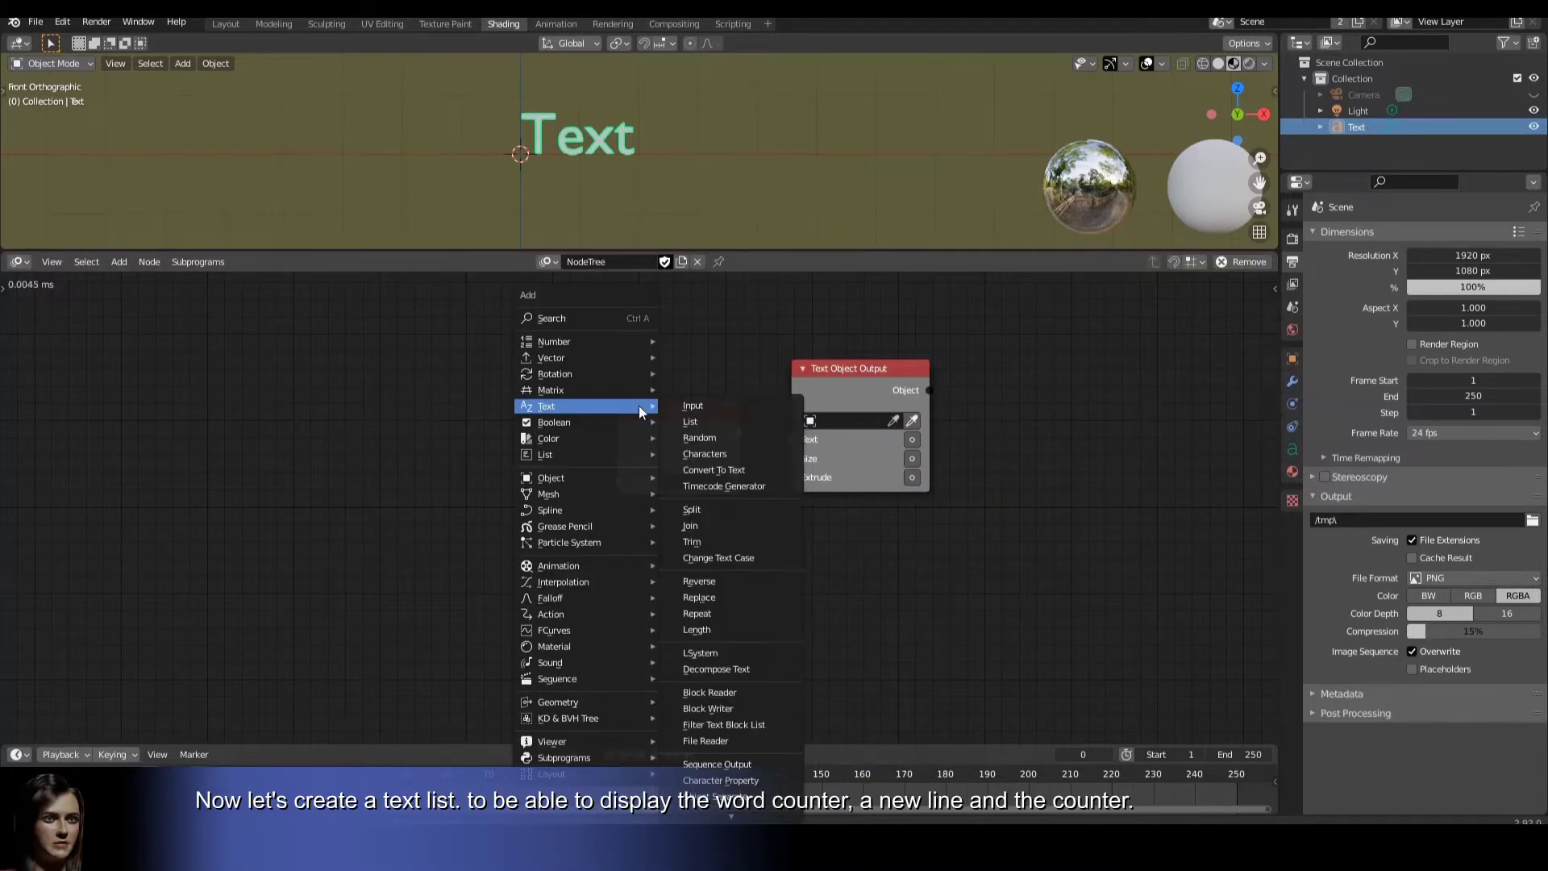
click(694, 420)
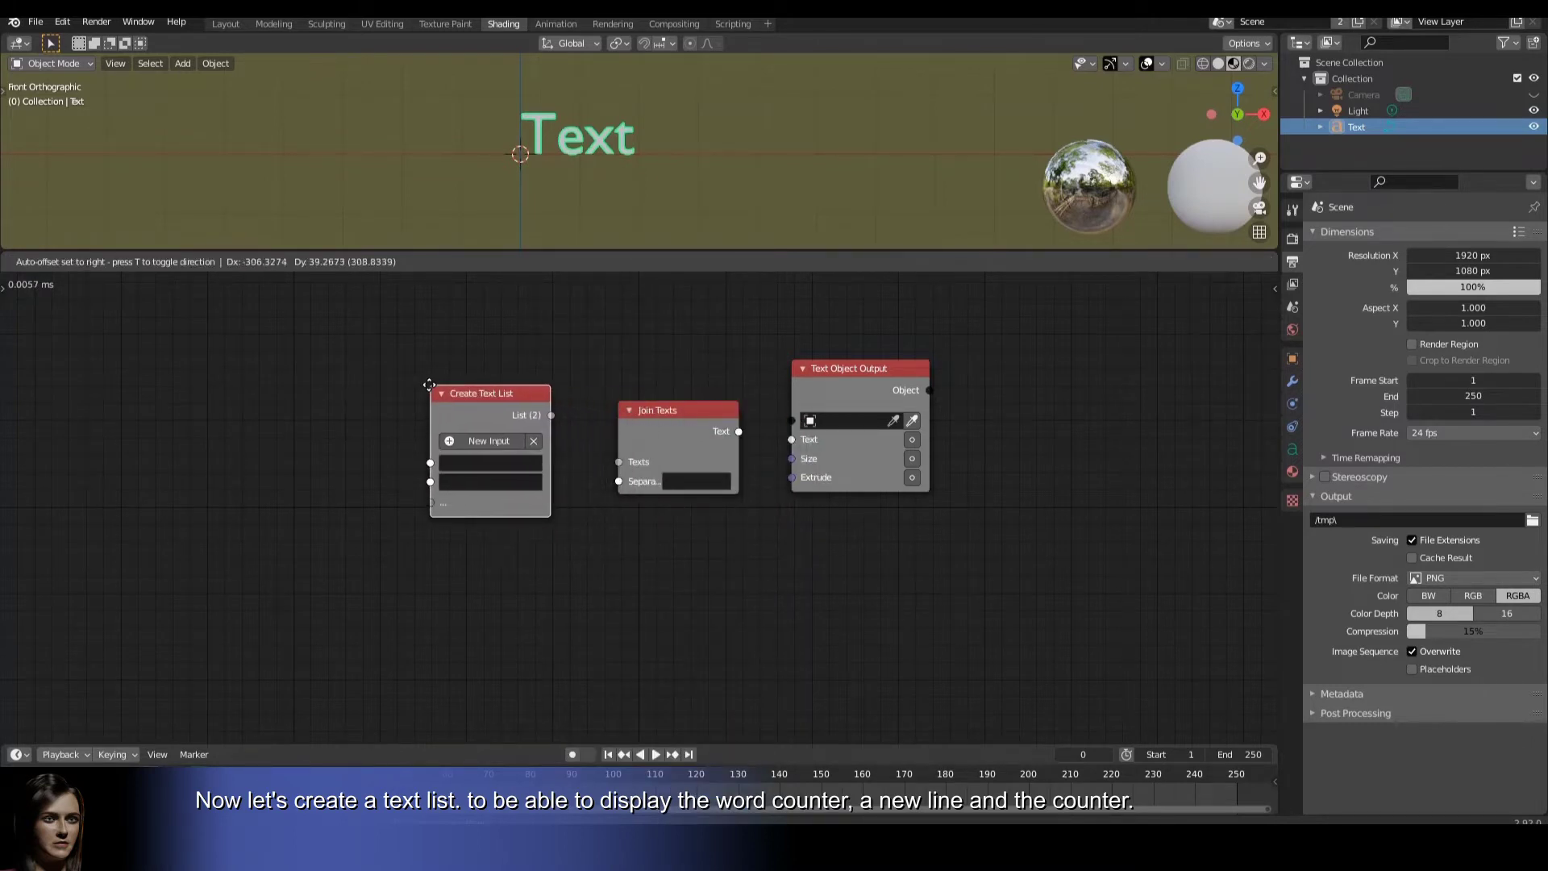
click(423, 385)
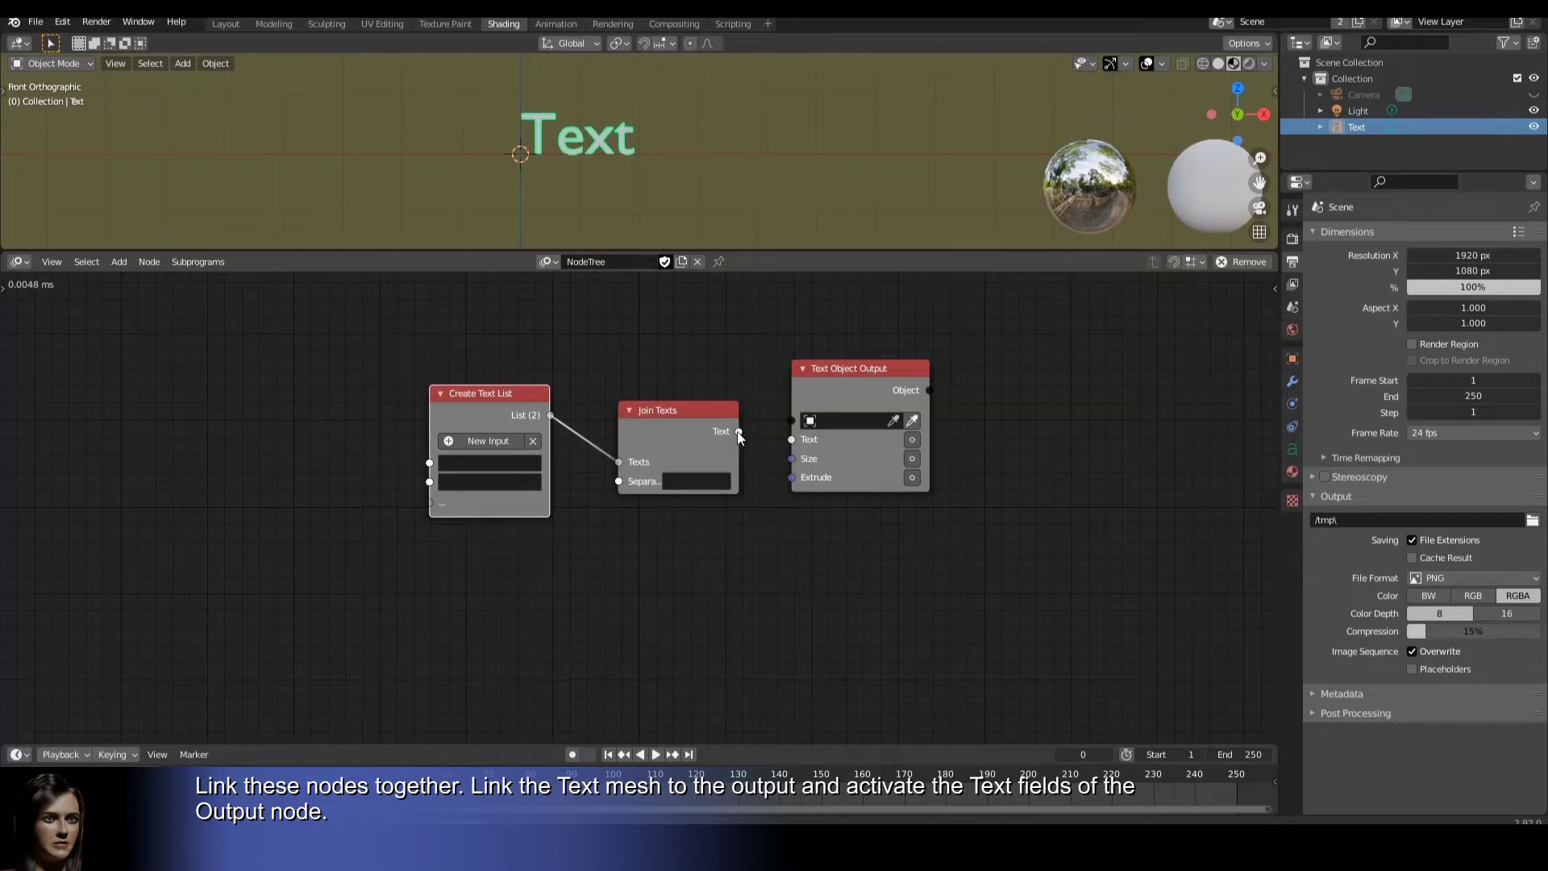
drag(739, 432, 790, 439)
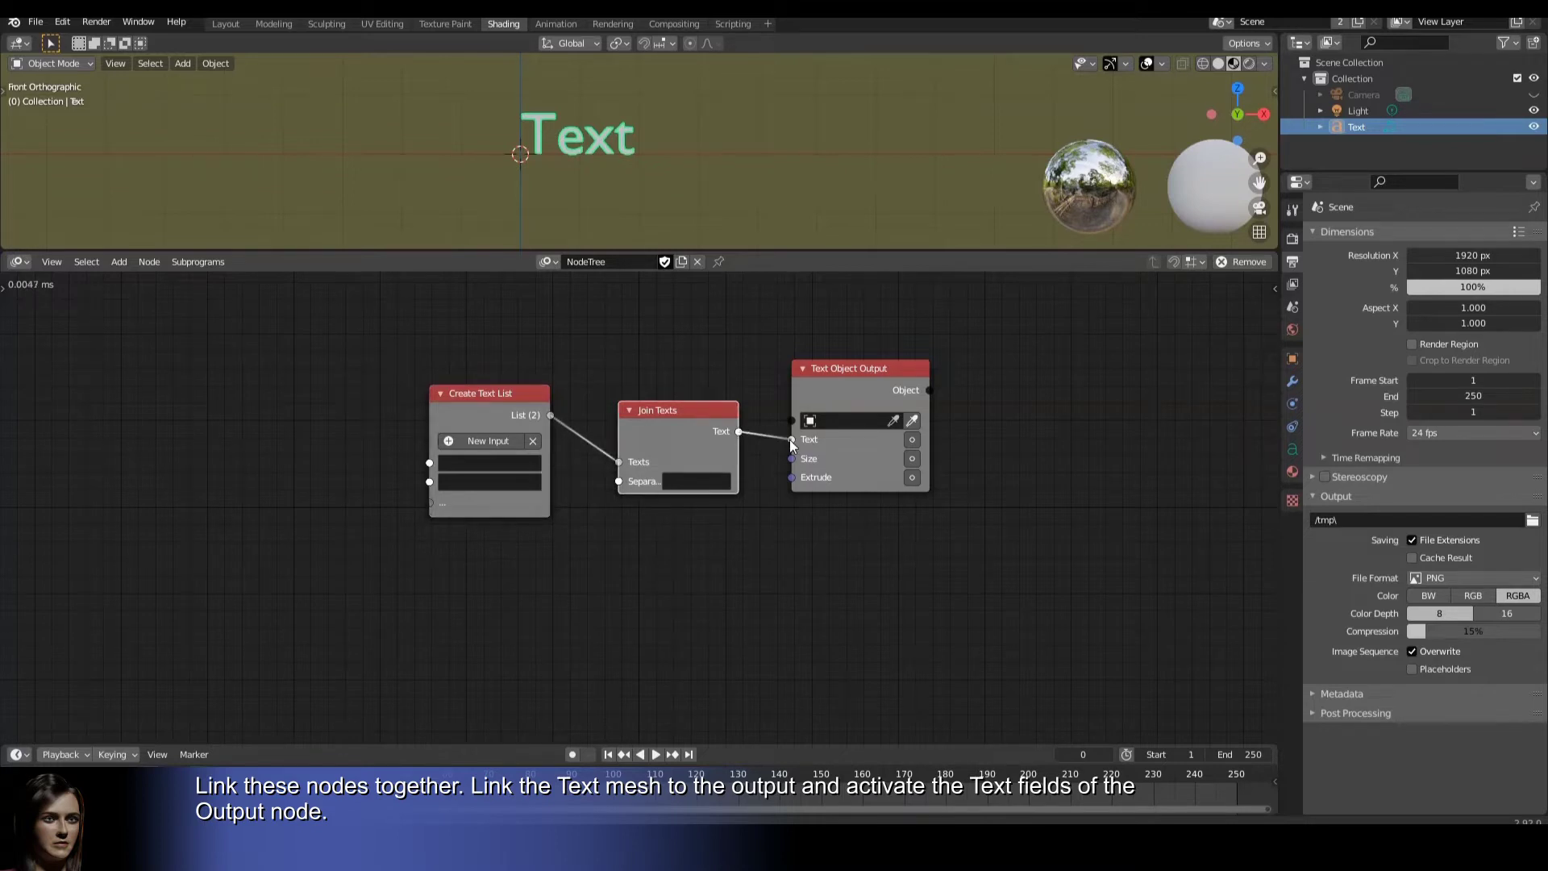
Assign the Text object to the Text Object Output node and activate its Text input.
click(877, 420)
click(845, 477)
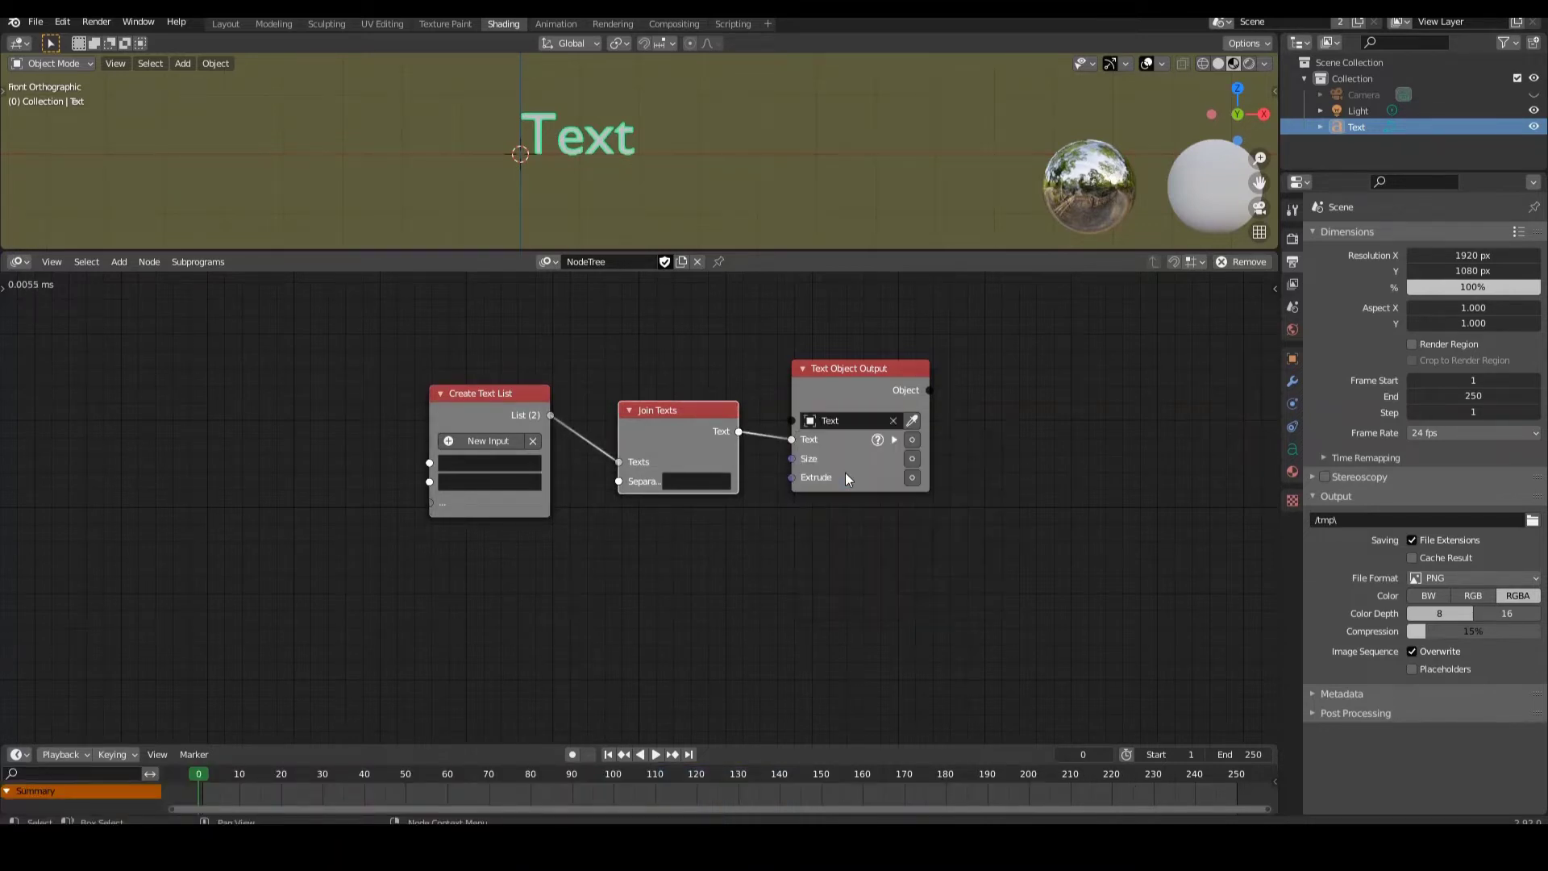
click(913, 440)
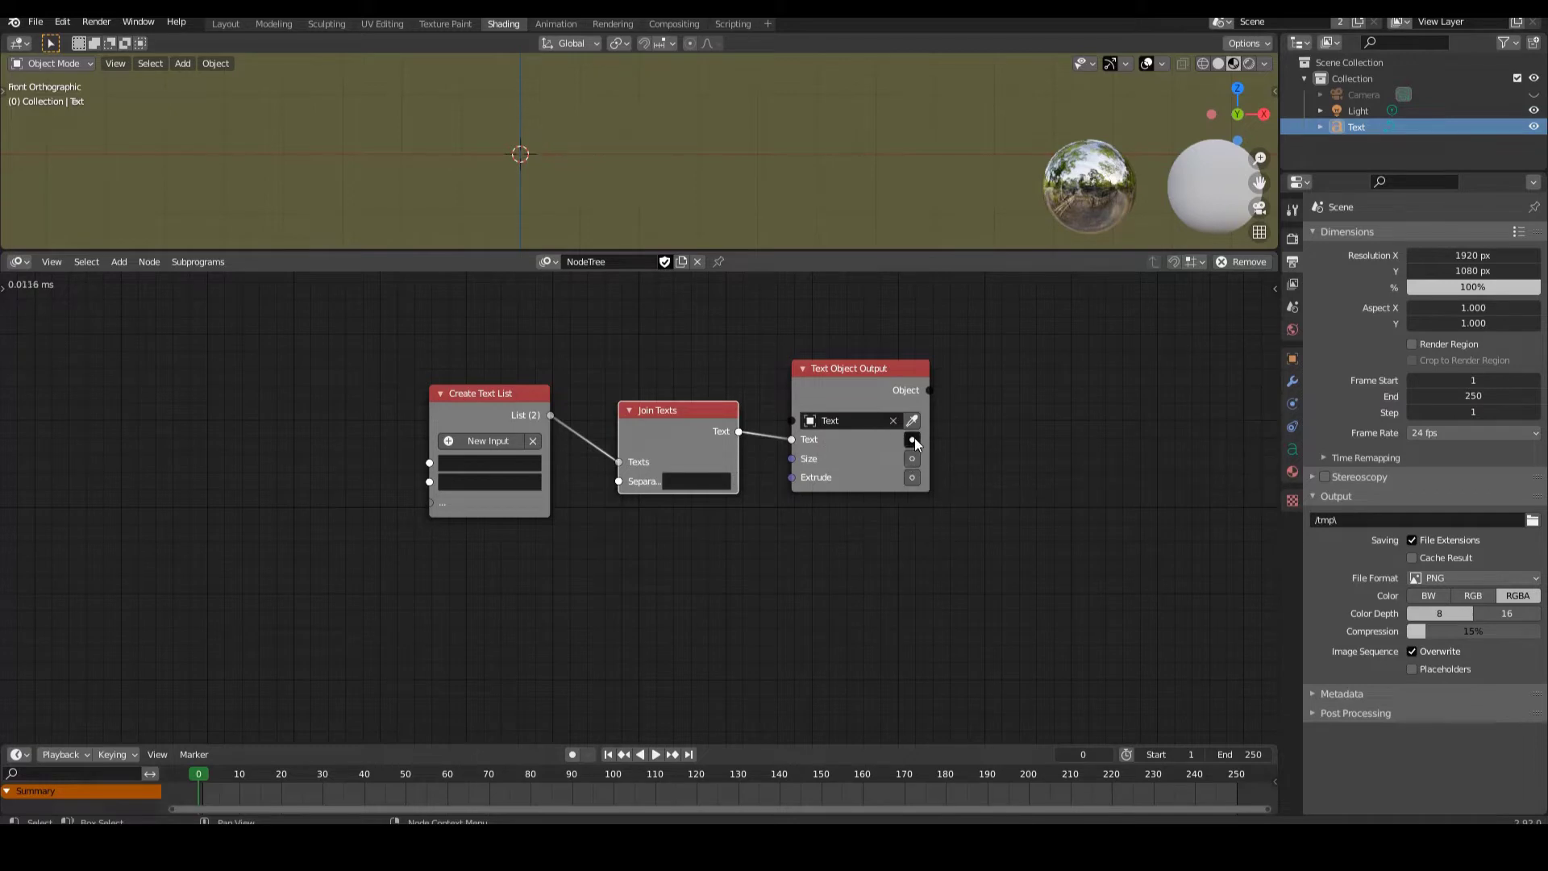
Enter "Counter" as the first element of the Create Text List node.
click(503, 462)
text(Co)
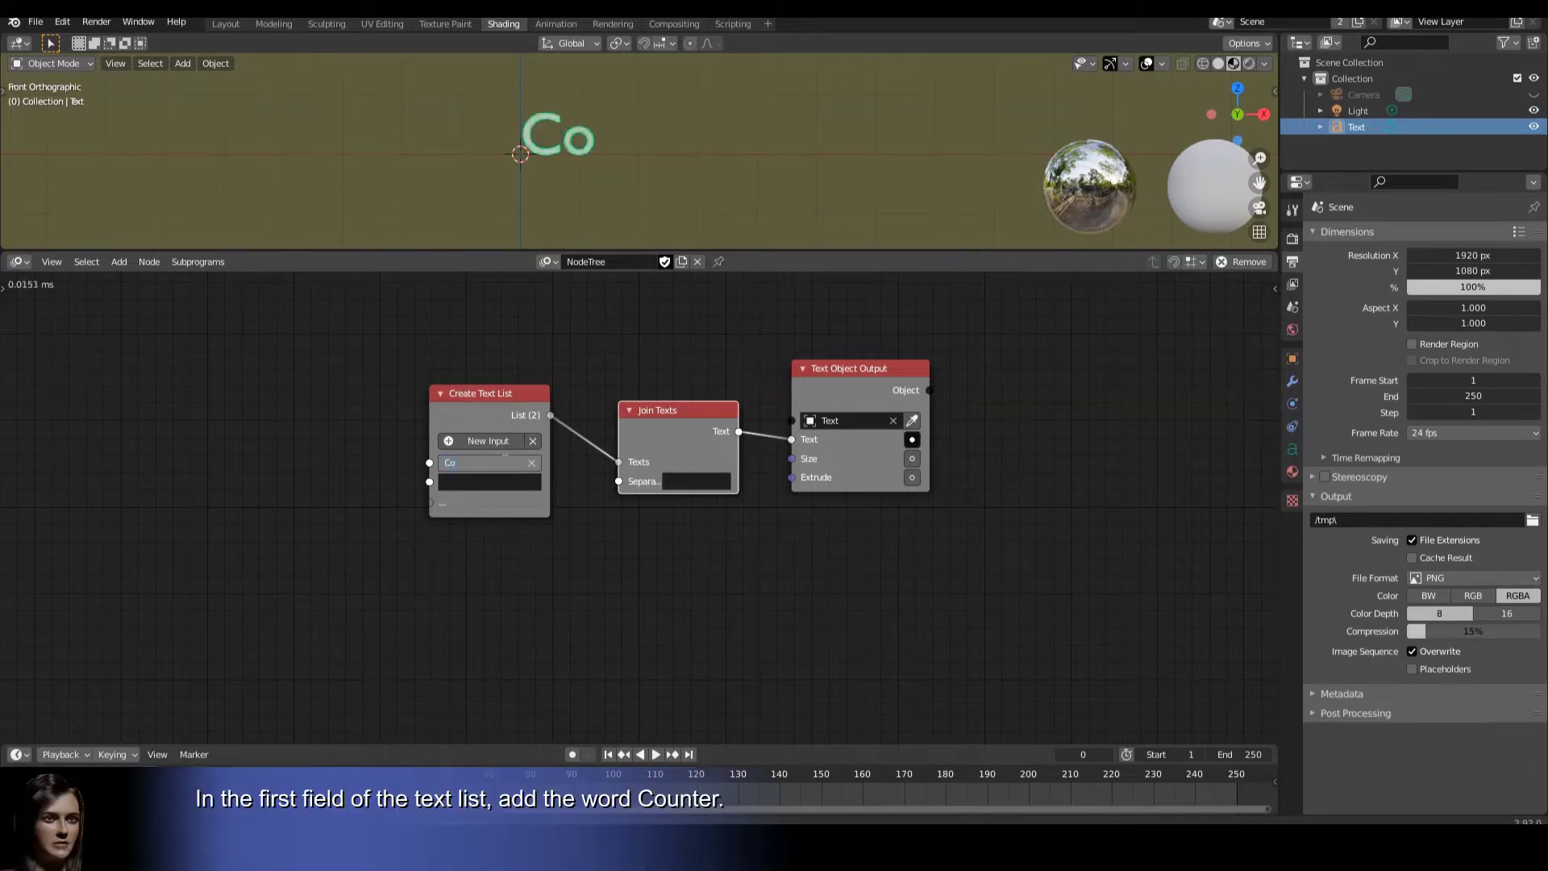
text(unter)
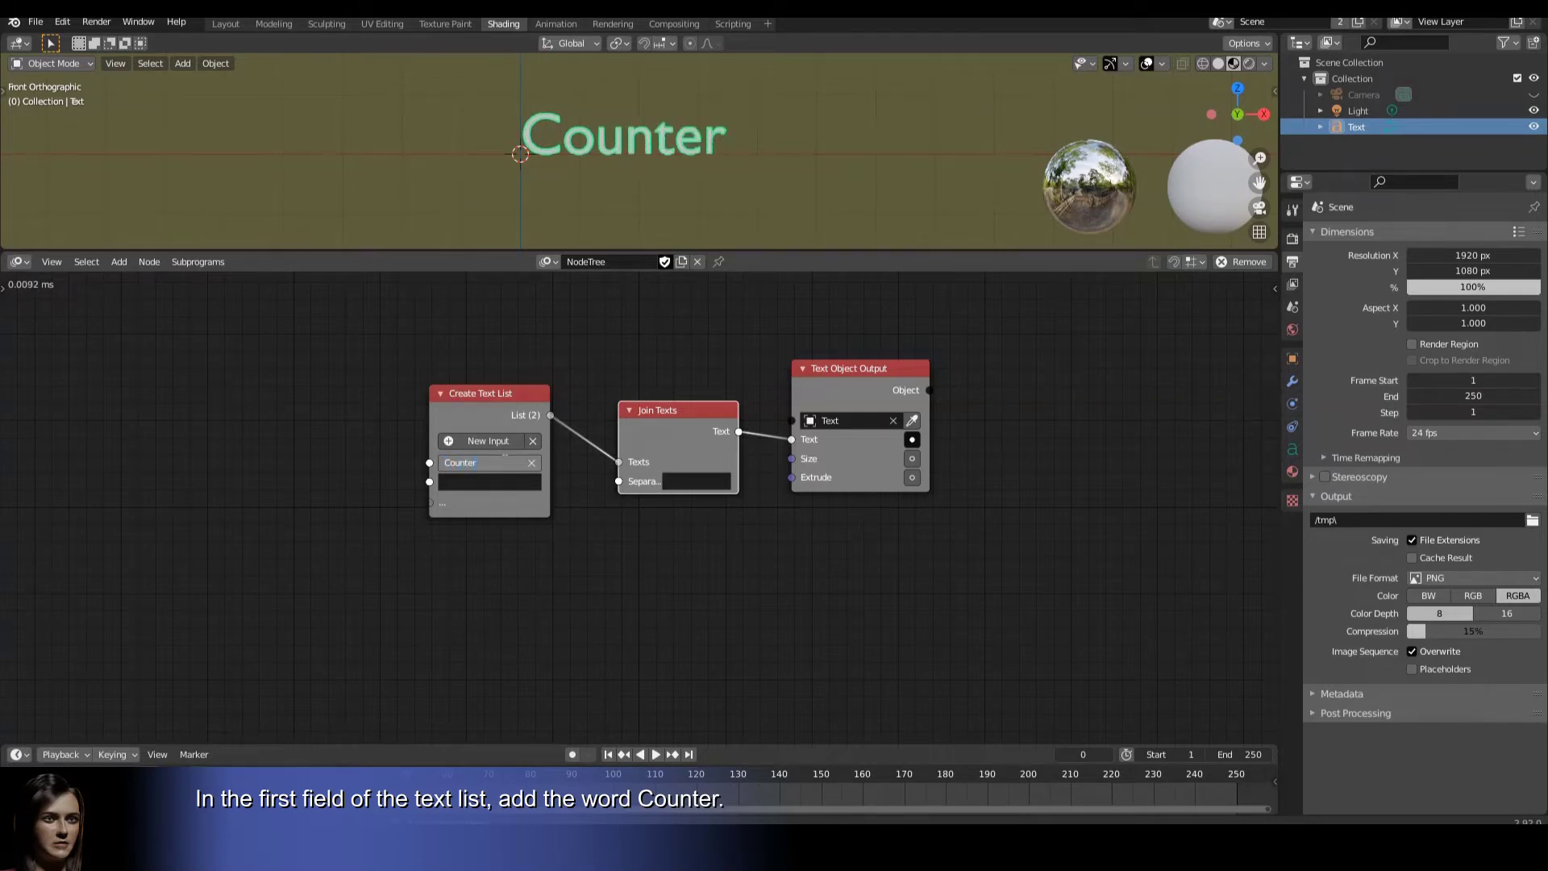
key(Return)
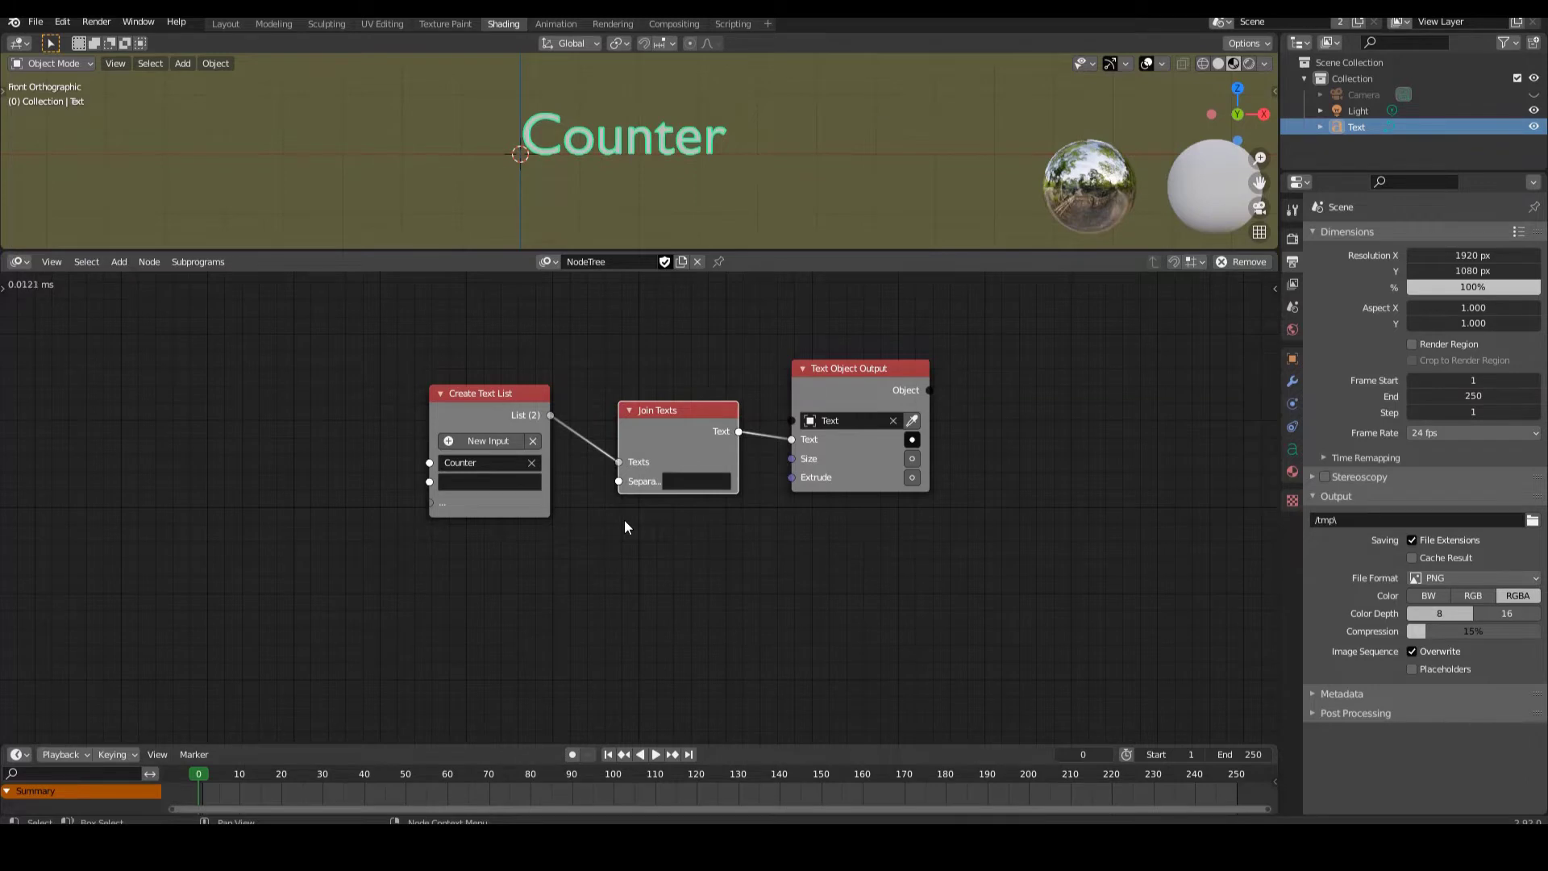
Add a Characters node and link its Line Break output to the second element of Create Text List.
key(shift+a)
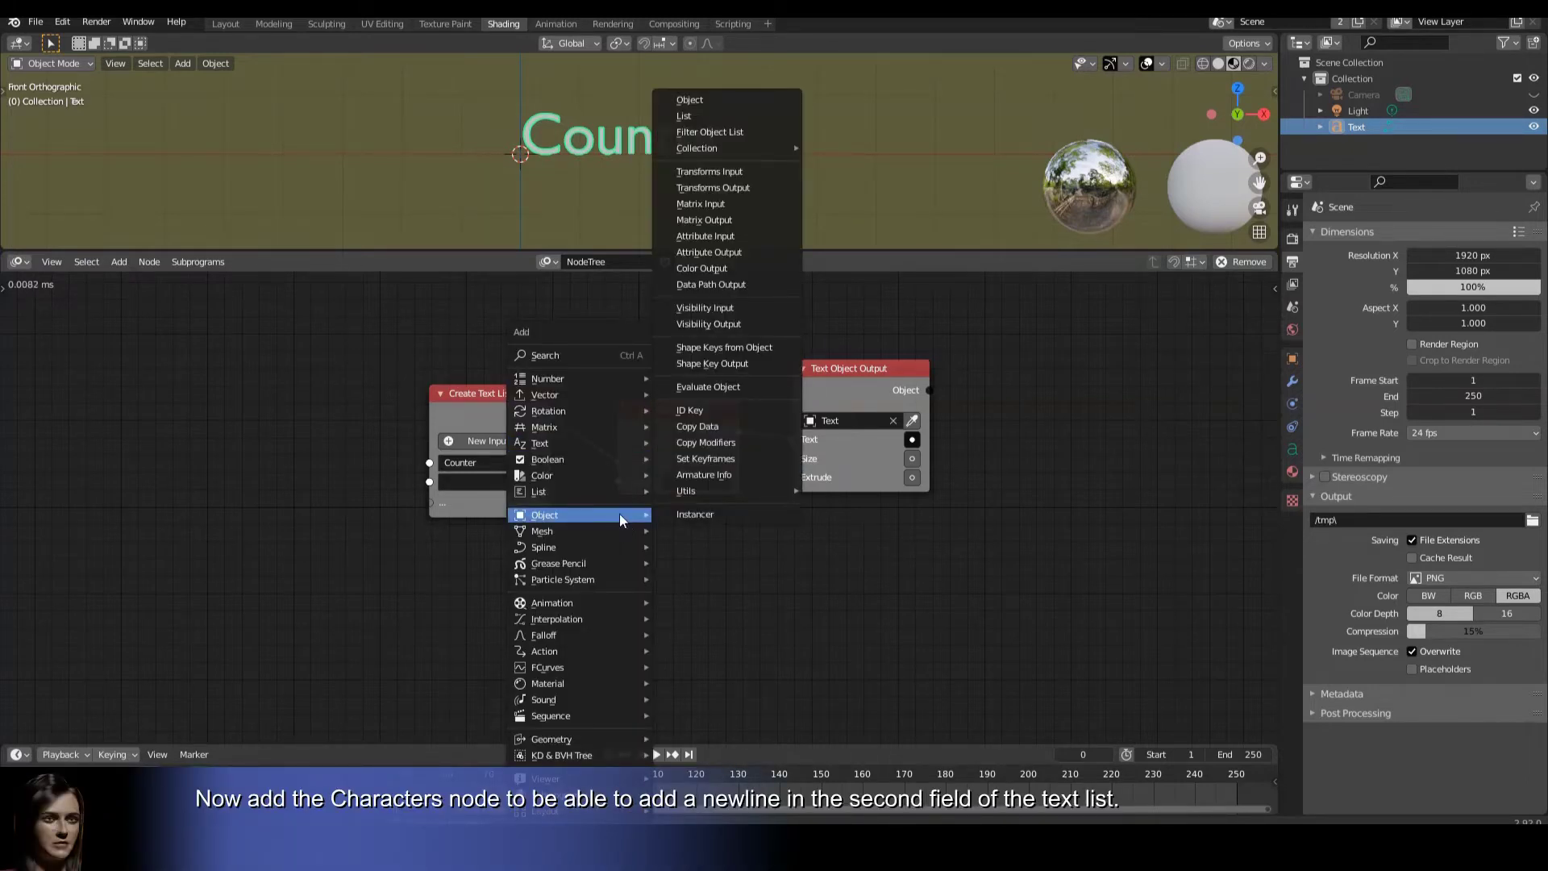
mouse_move(594, 447)
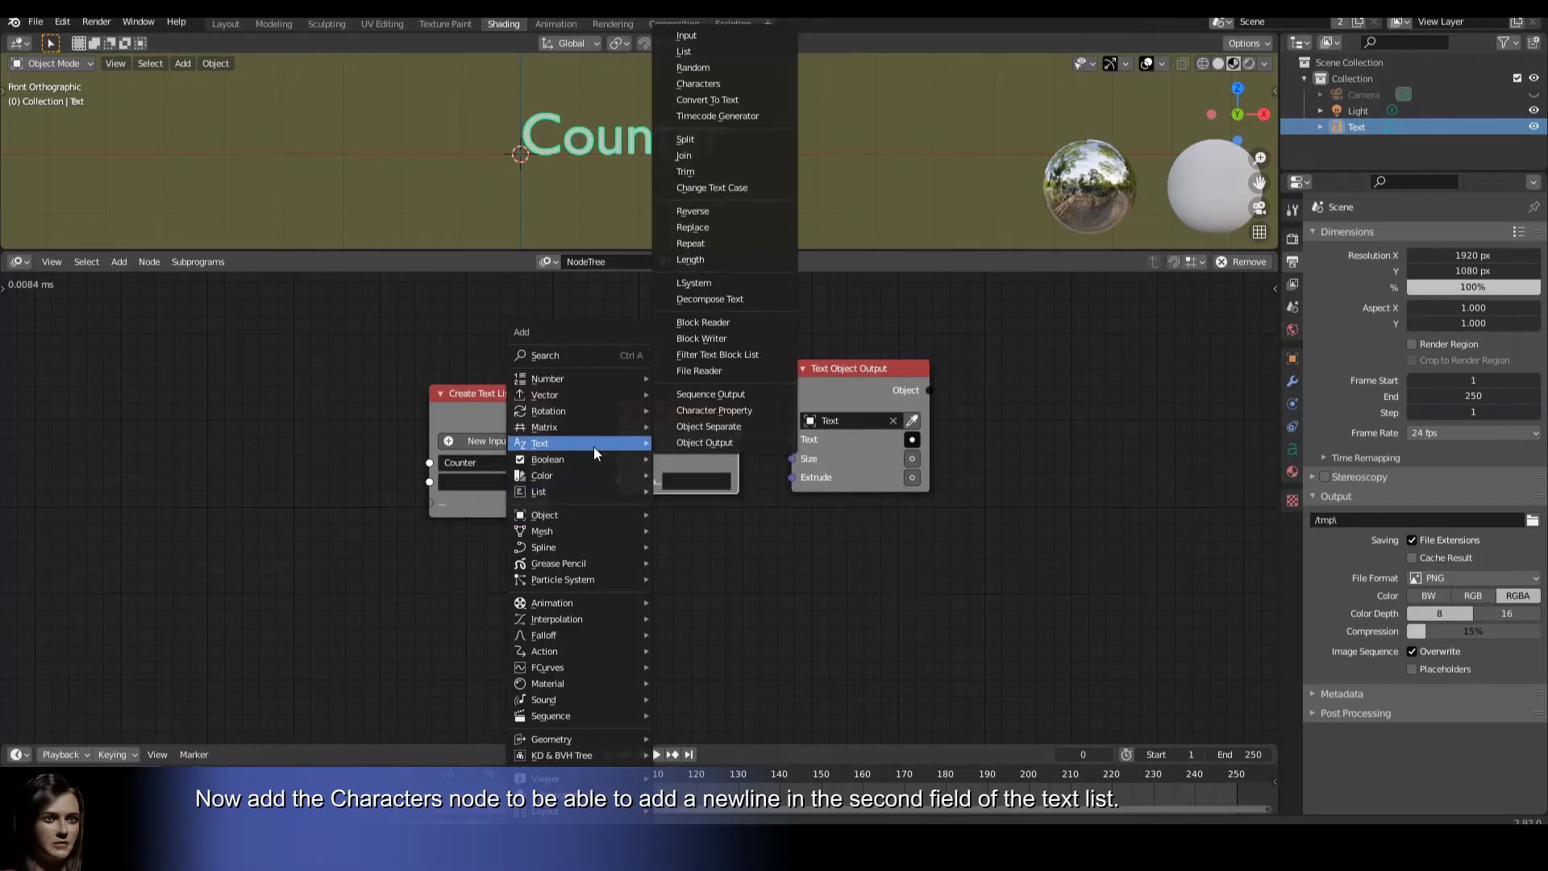
click(700, 84)
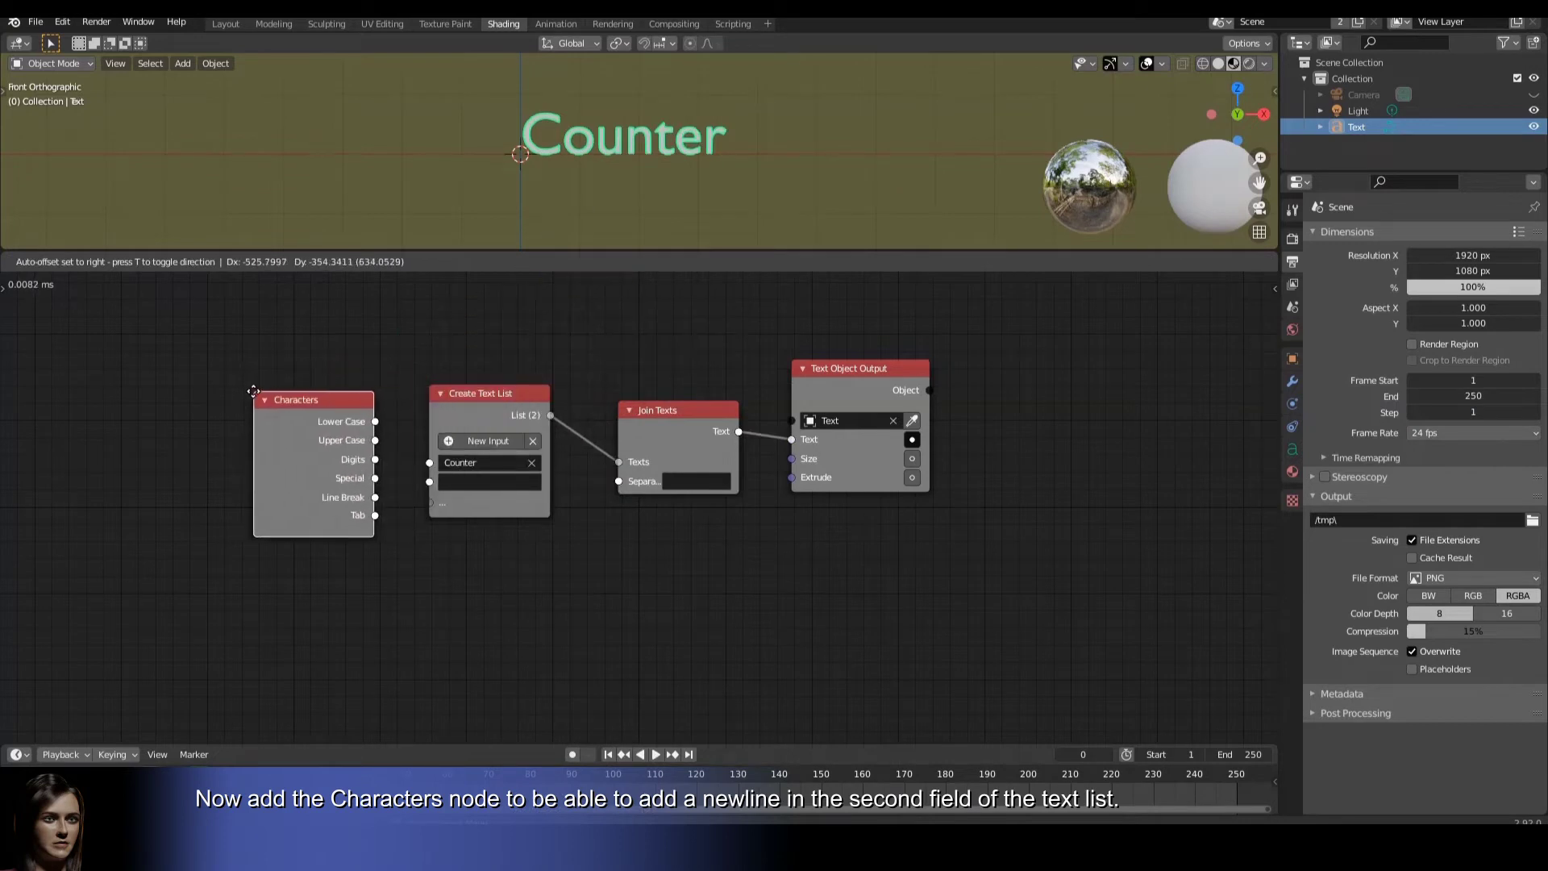
click(276, 399)
drag(372, 497, 430, 482)
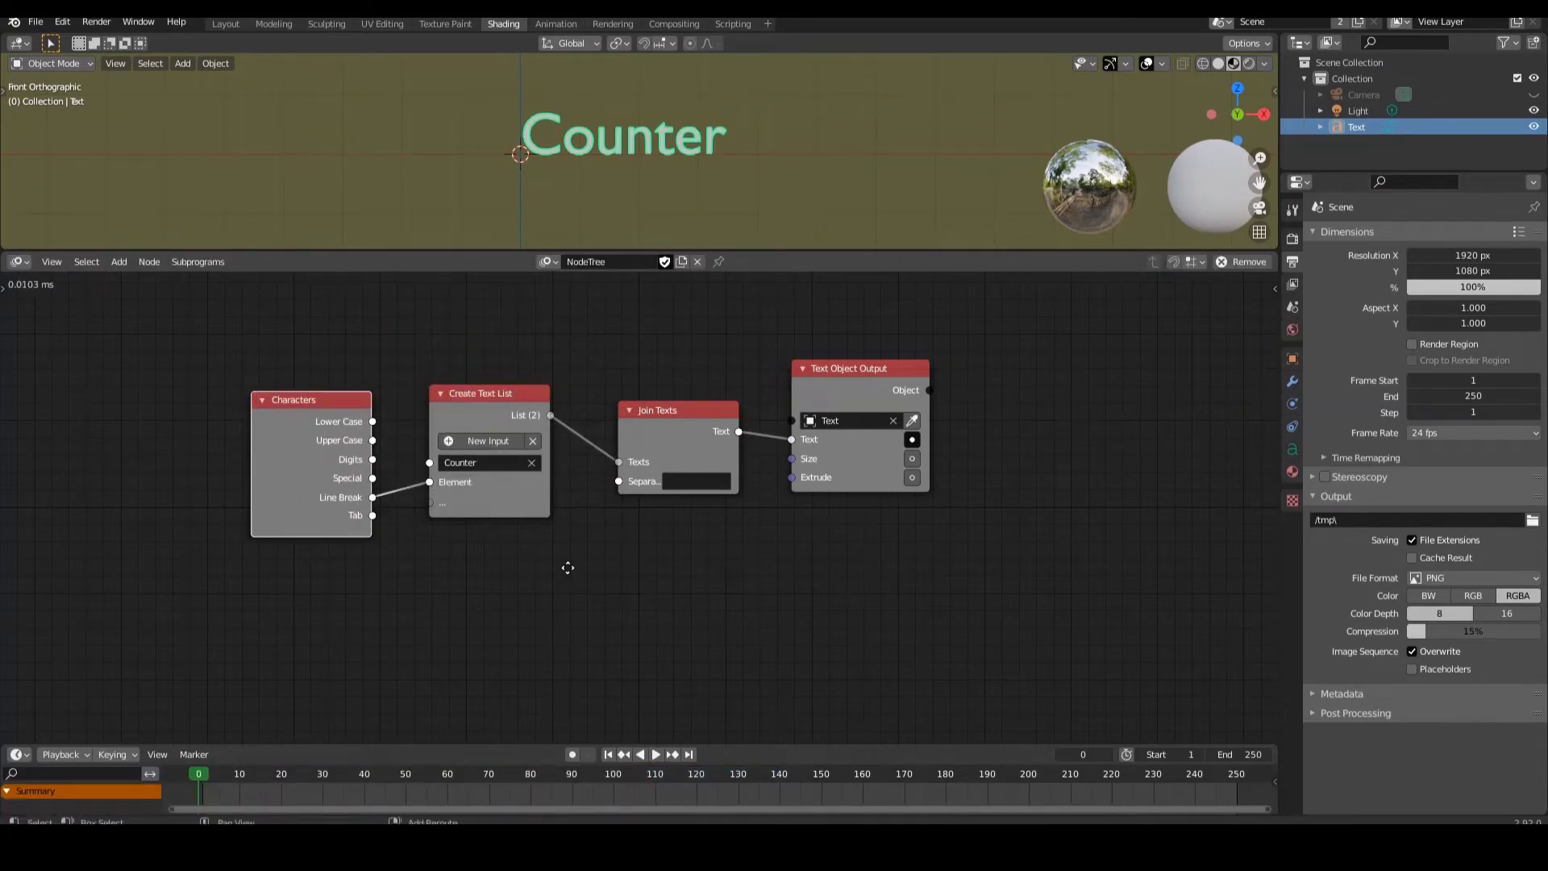
Add a Time Info node well ahead of the Characters node, leaving room for another node between them.
middle_drag(564, 568, 830, 546)
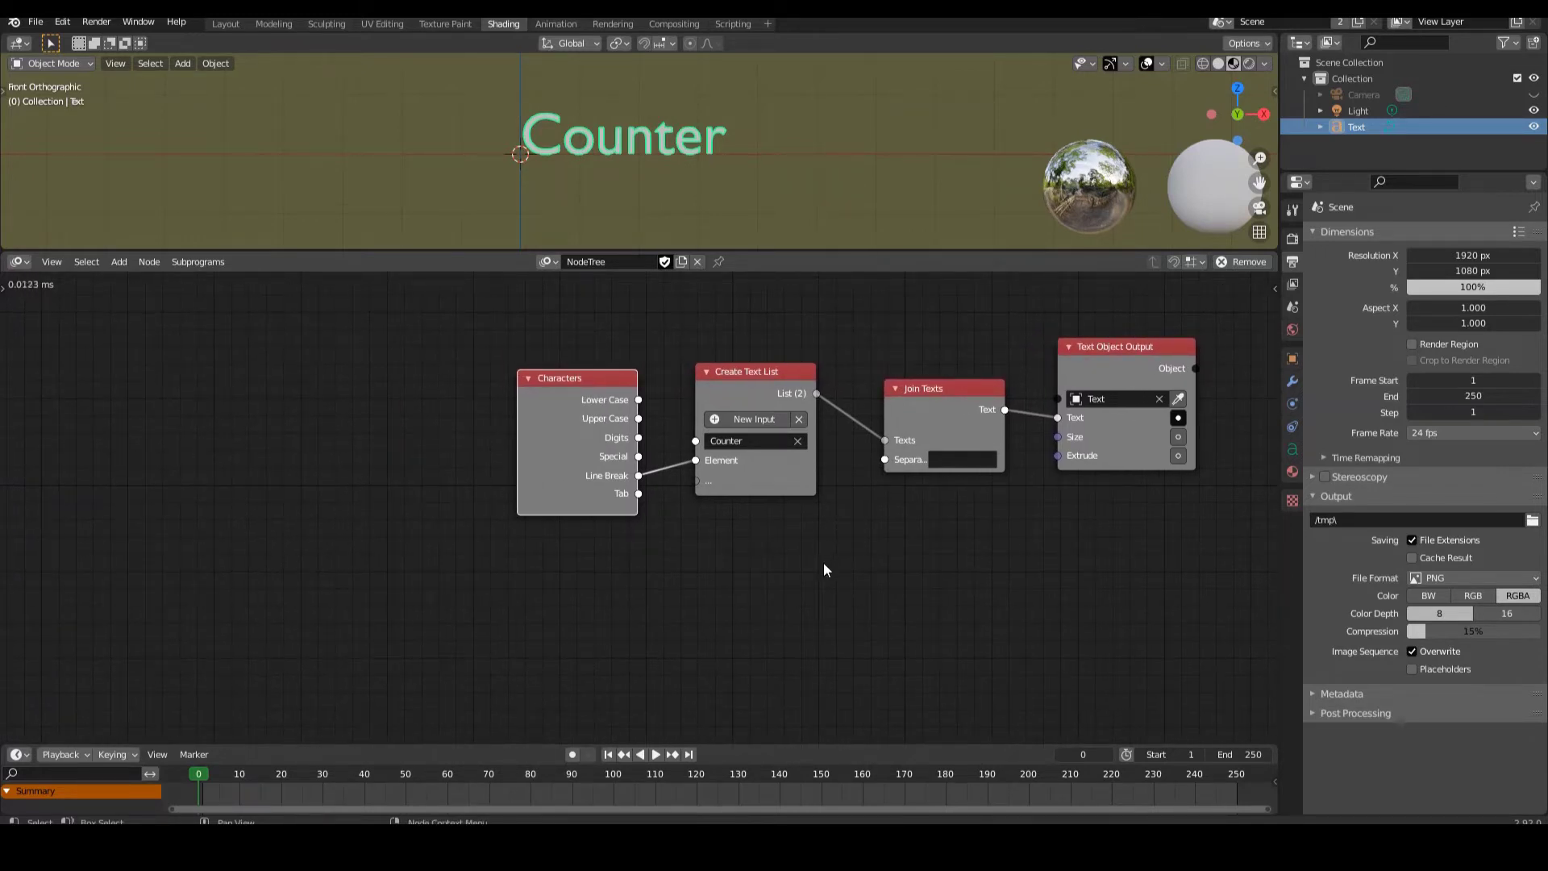
key(shift+a)
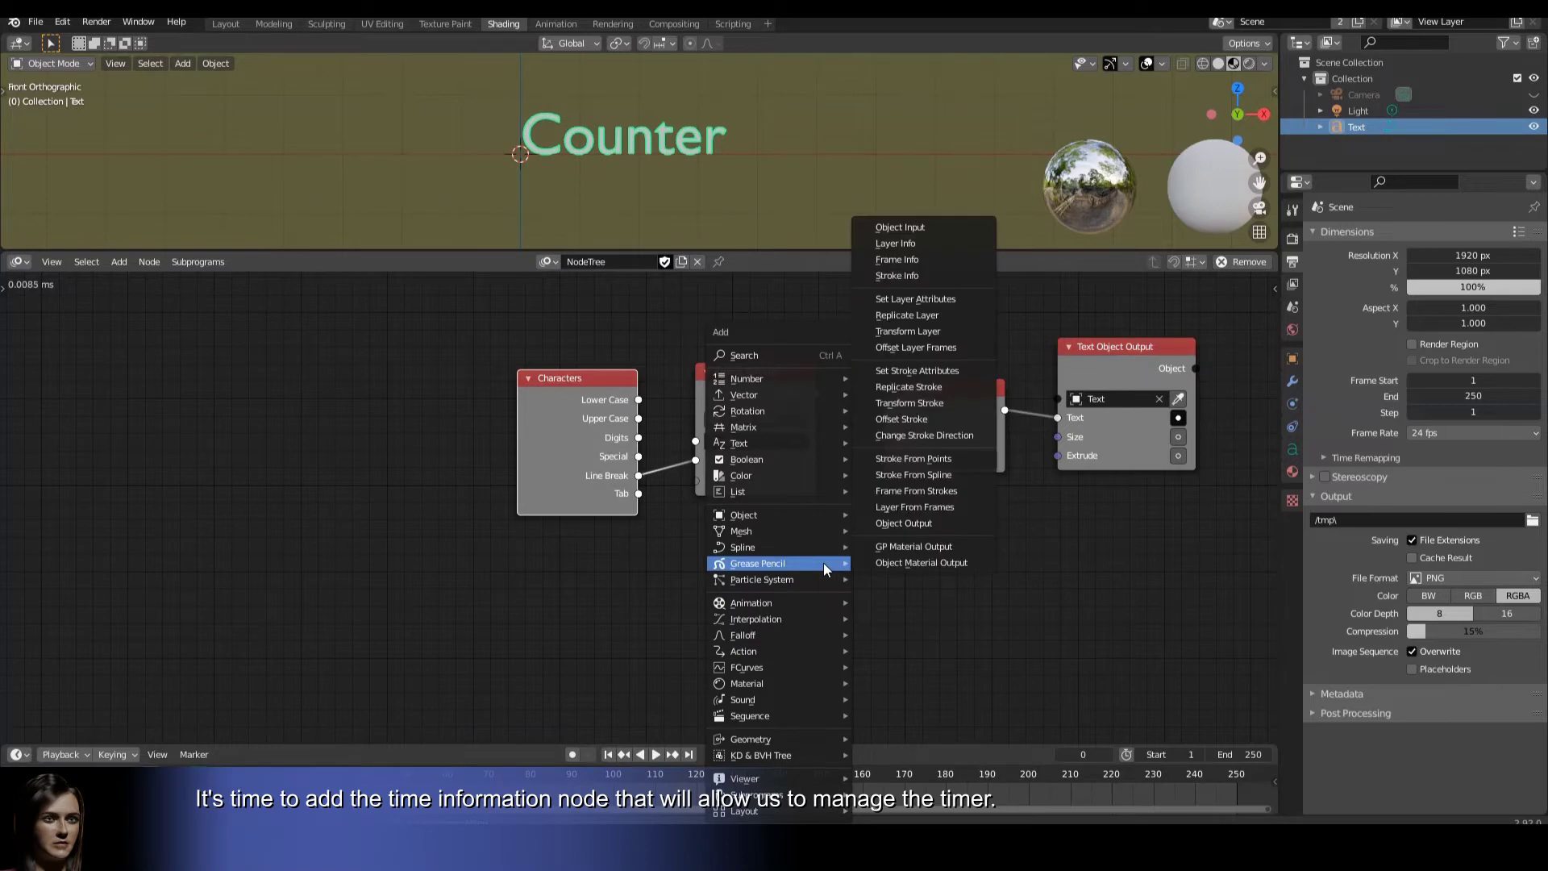
mouse_move(792, 602)
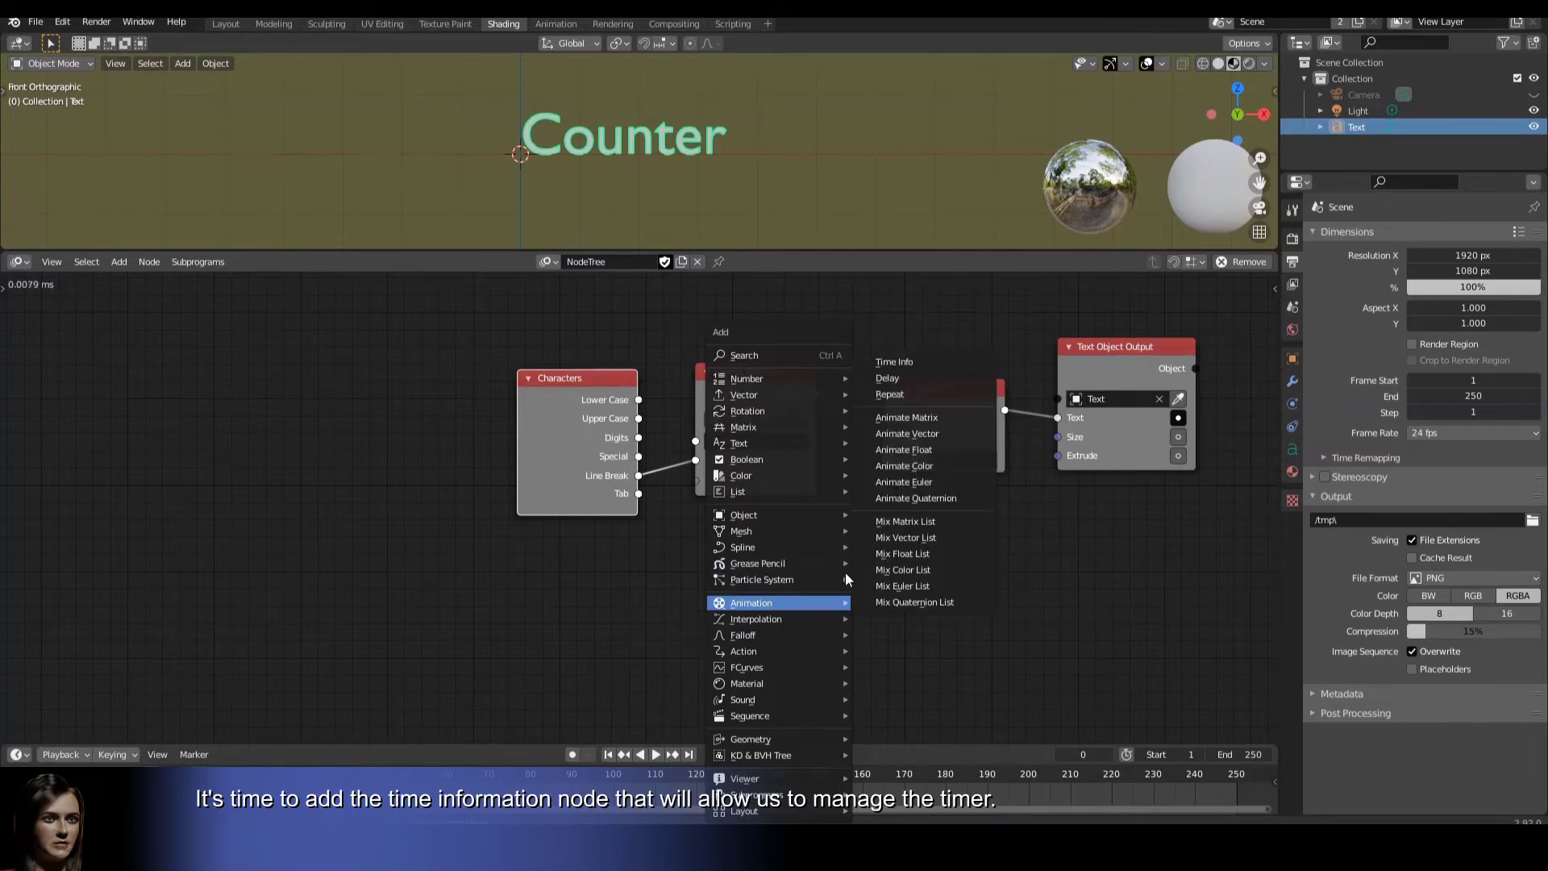
click(891, 363)
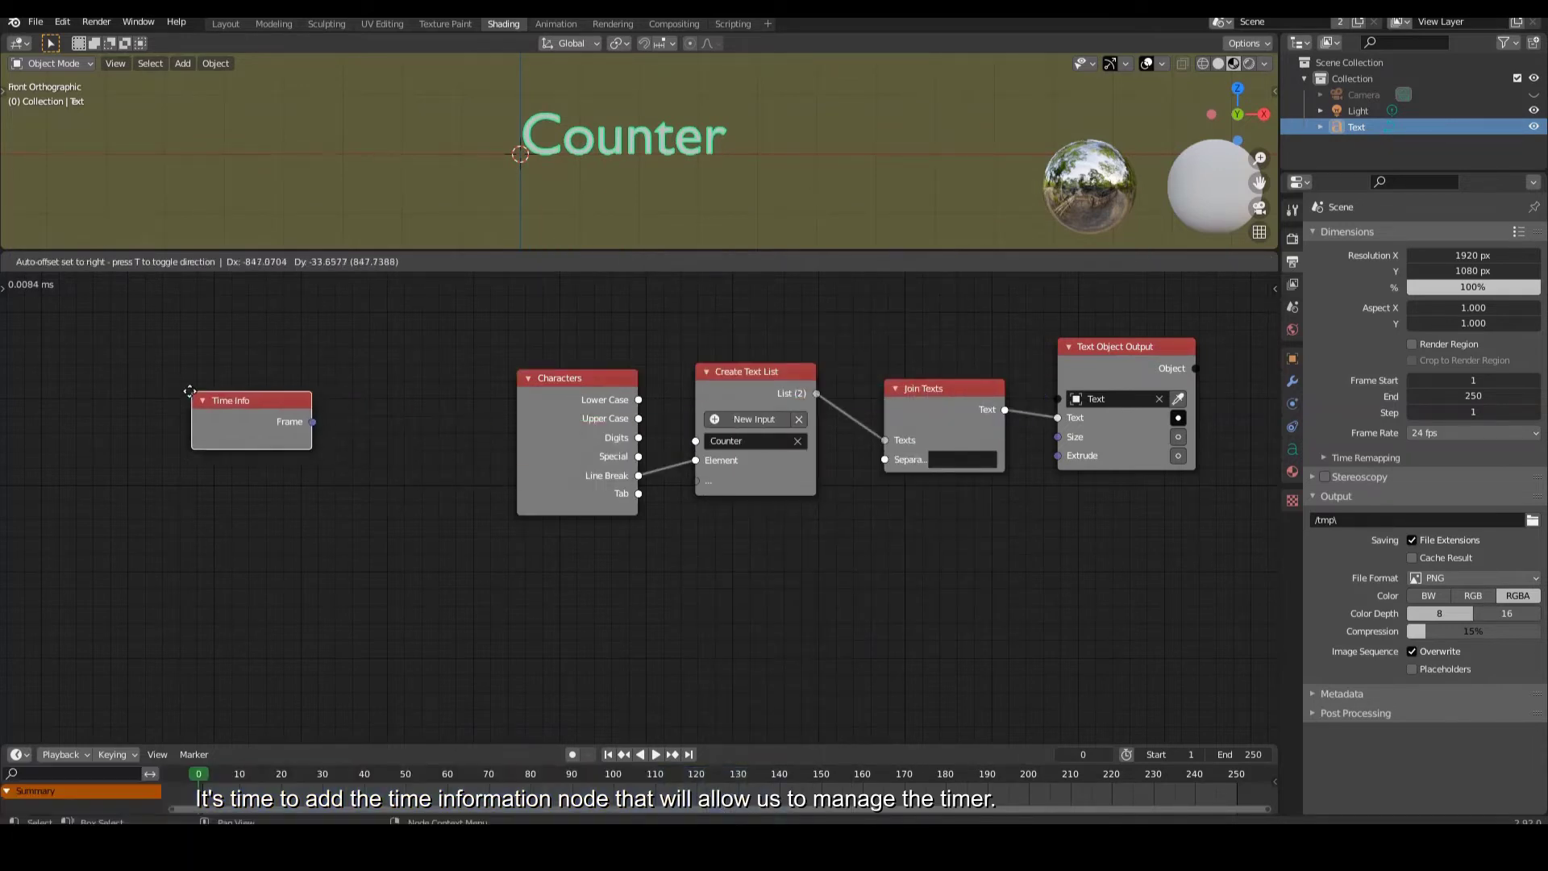
click(172, 391)
Add a Timecode Generator node between the Time Info and Characters nodes.
key(shift+a)
mouse_move(529, 547)
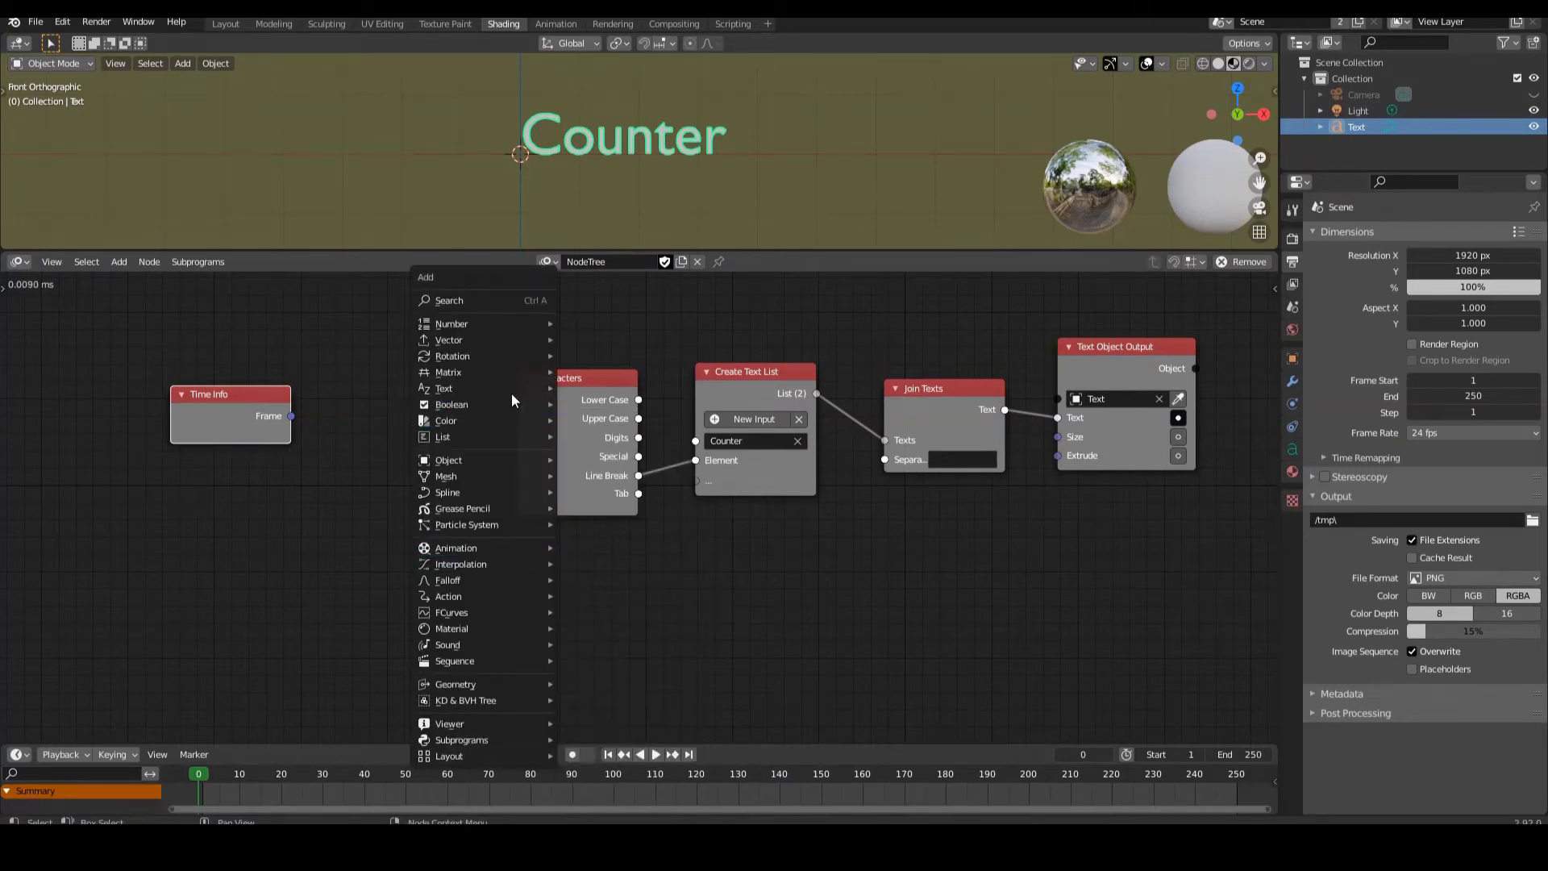
mouse_move(512, 390)
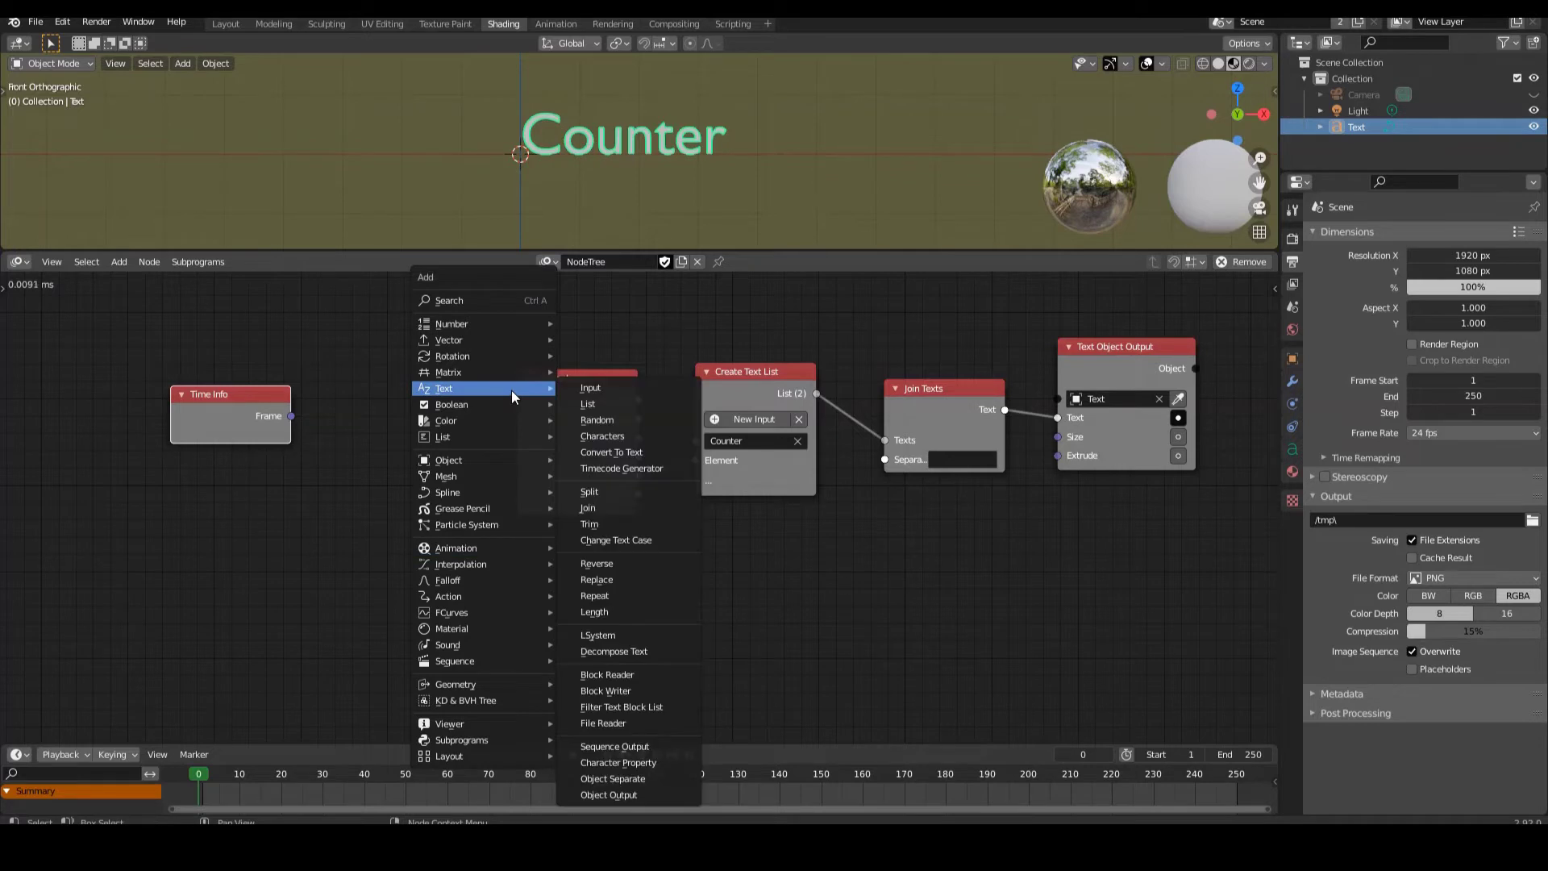
click(628, 471)
click(346, 401)
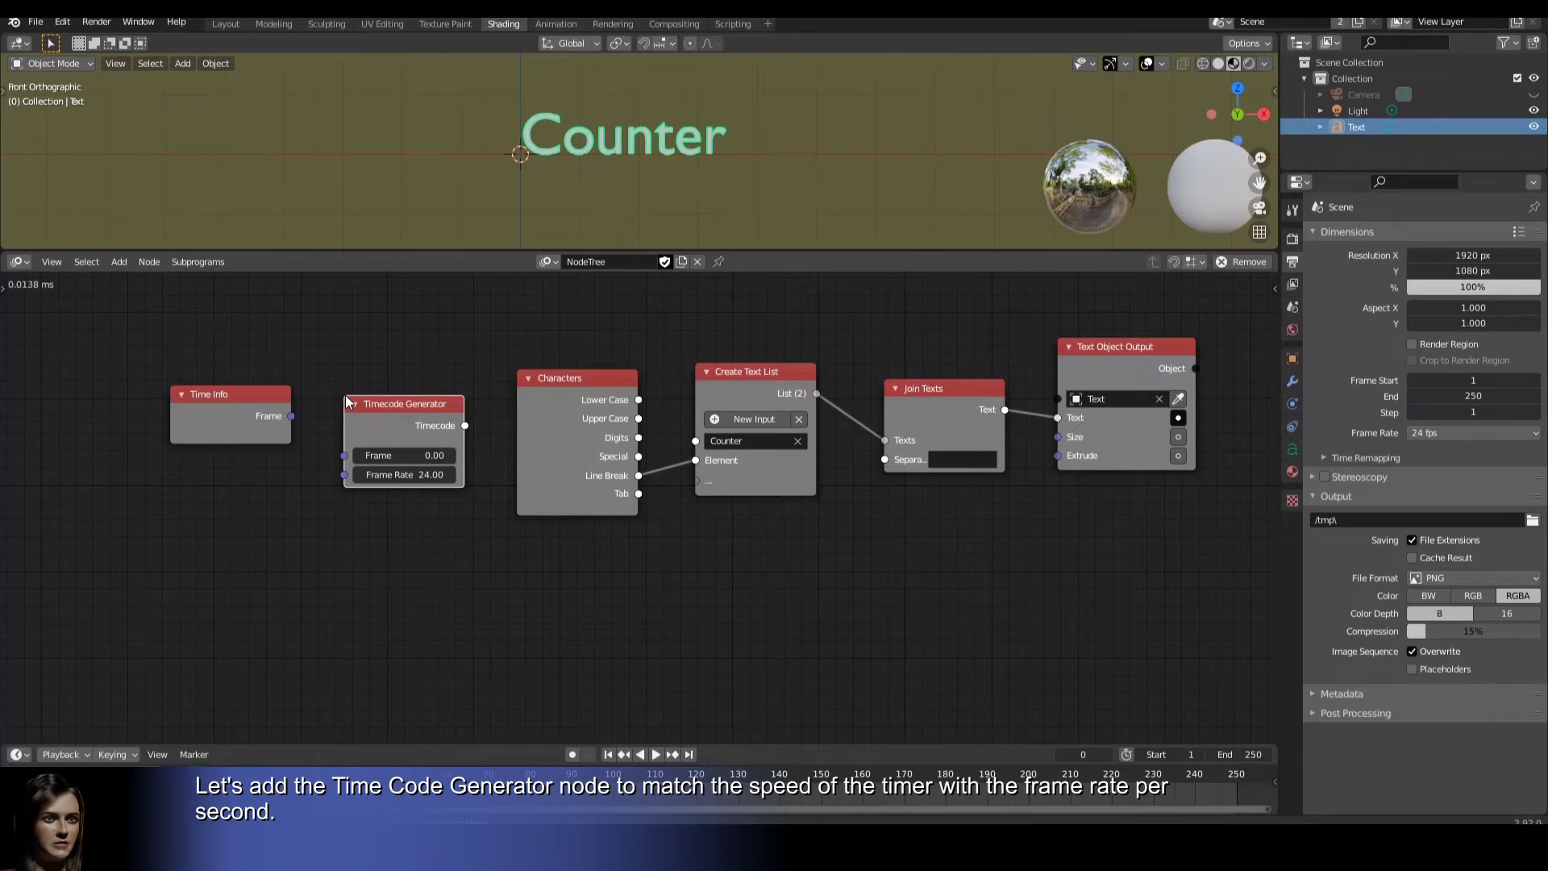
Place the Timecode Generator below Characters, linking its Timecode to a third Create Text List element and Time Info's Frame to its Frame input.
drag(465, 426, 698, 480)
drag(447, 408, 545, 564)
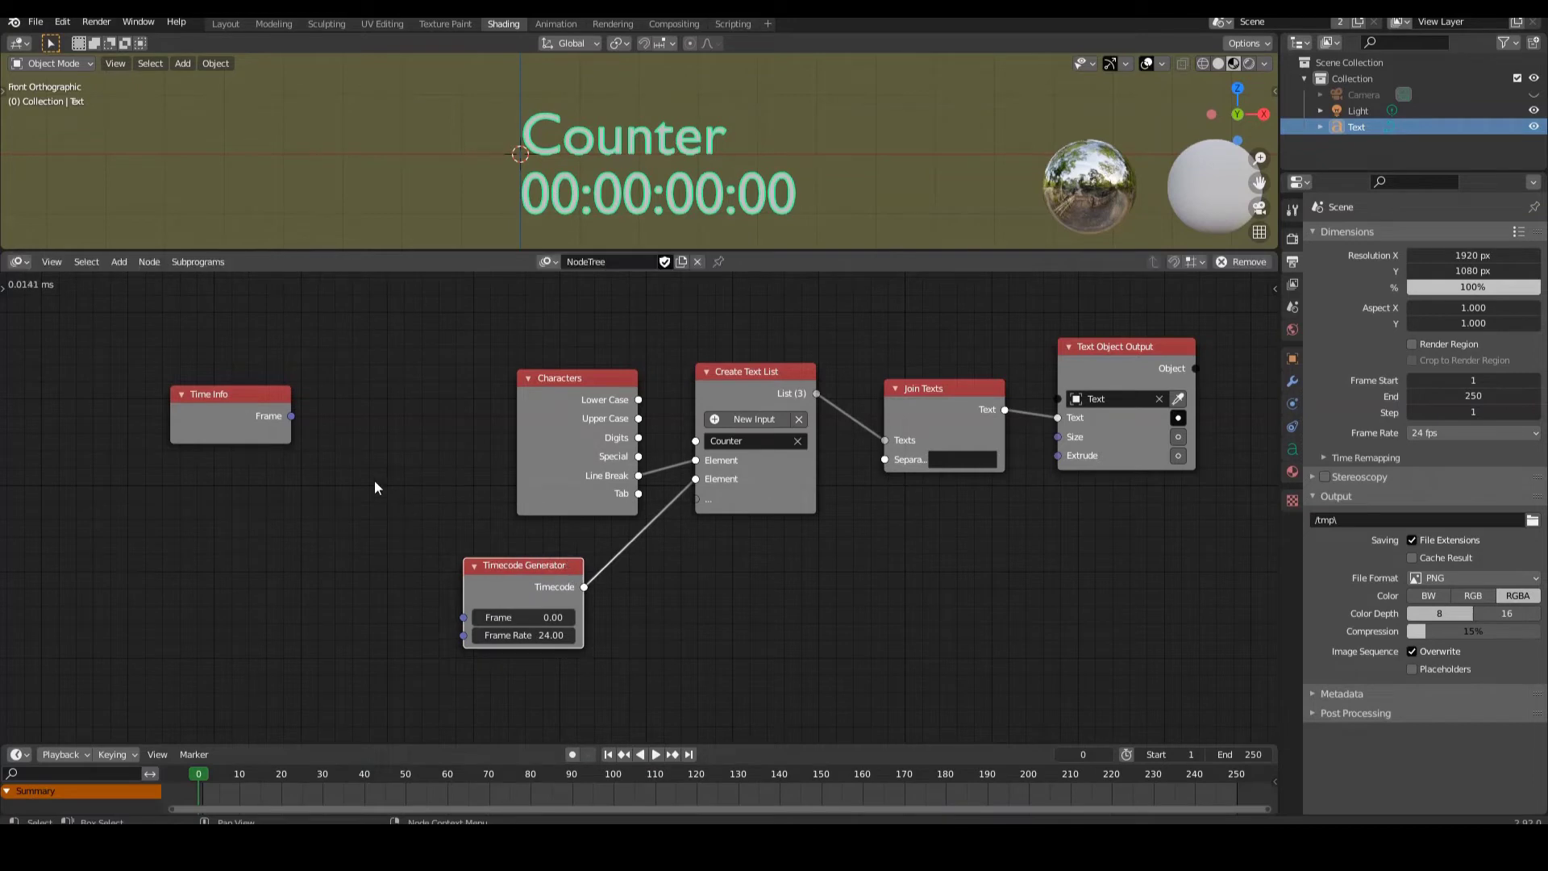
drag(292, 416, 466, 616)
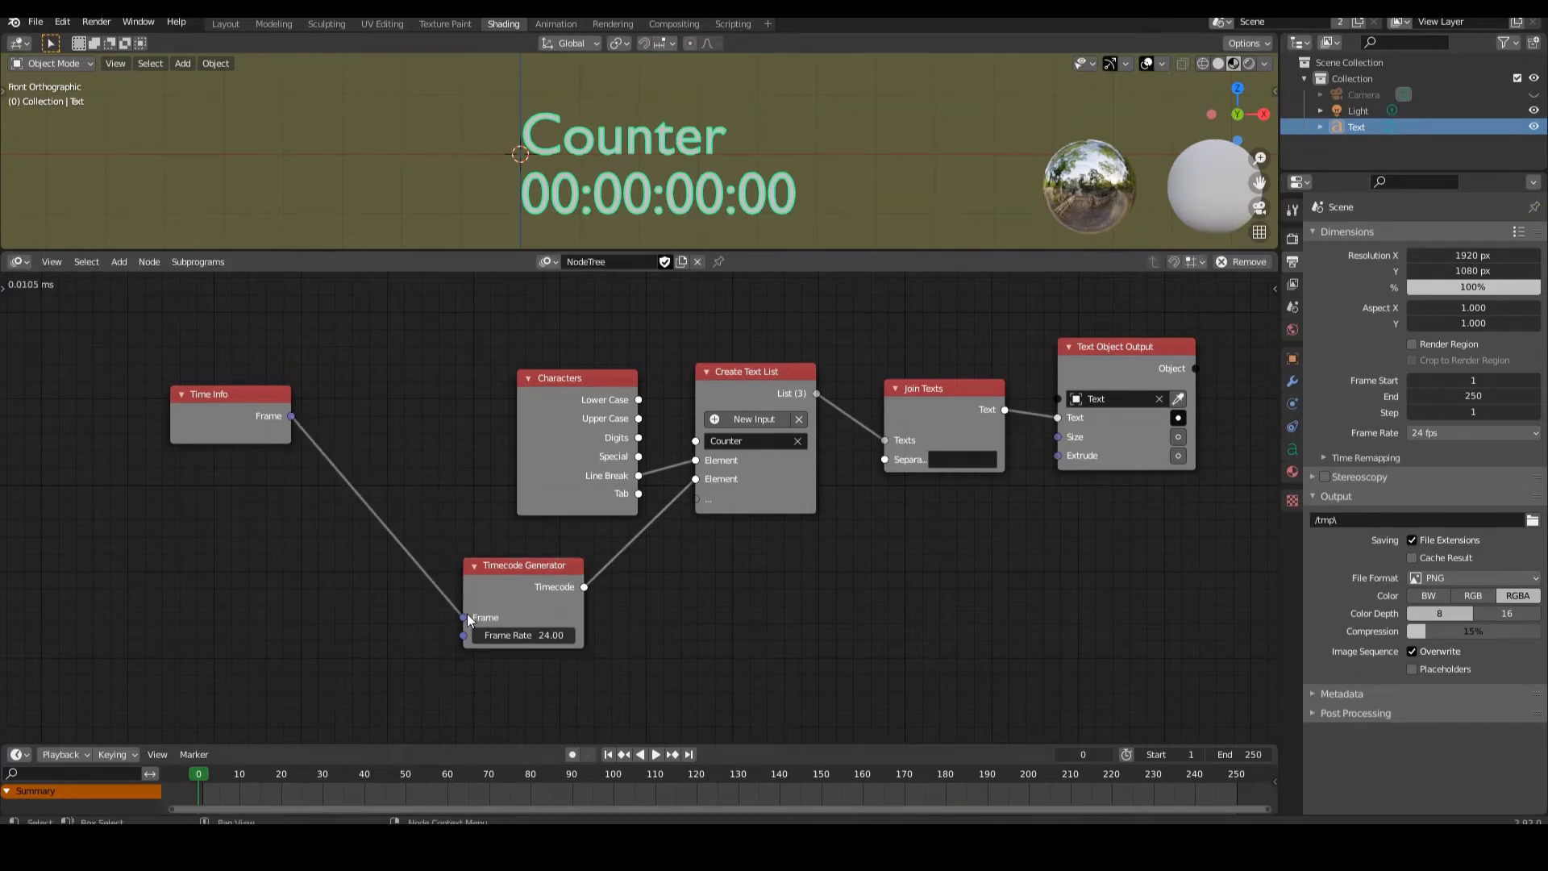
Set the frame rate to 25 in both the Timecode Generator node and the scene's output settings, and scrub the timeline to test.
click(525, 635)
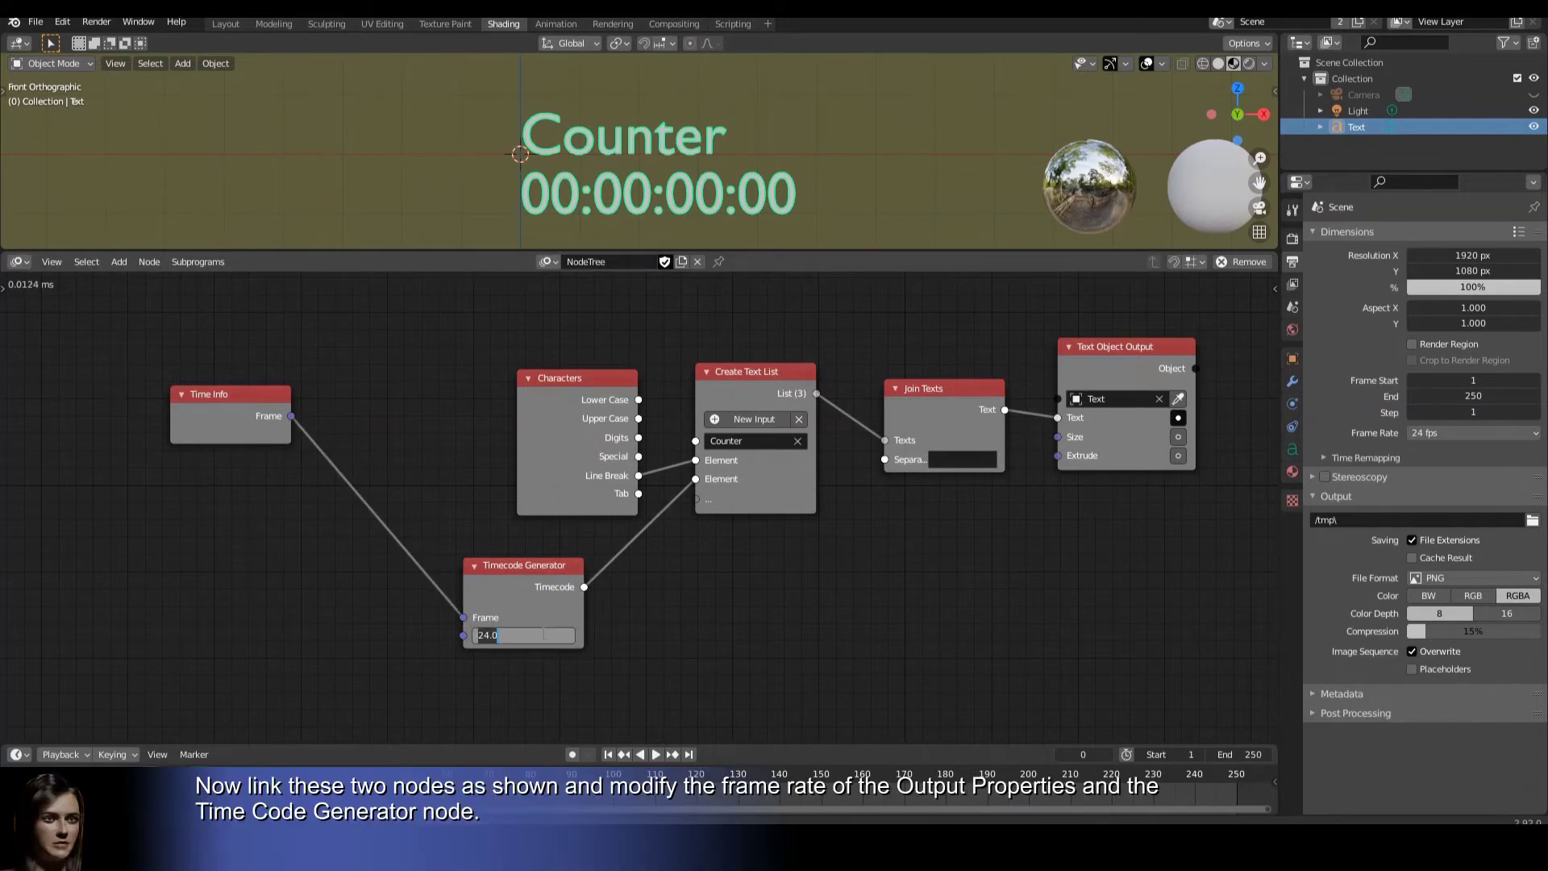
text(25)
key(Return)
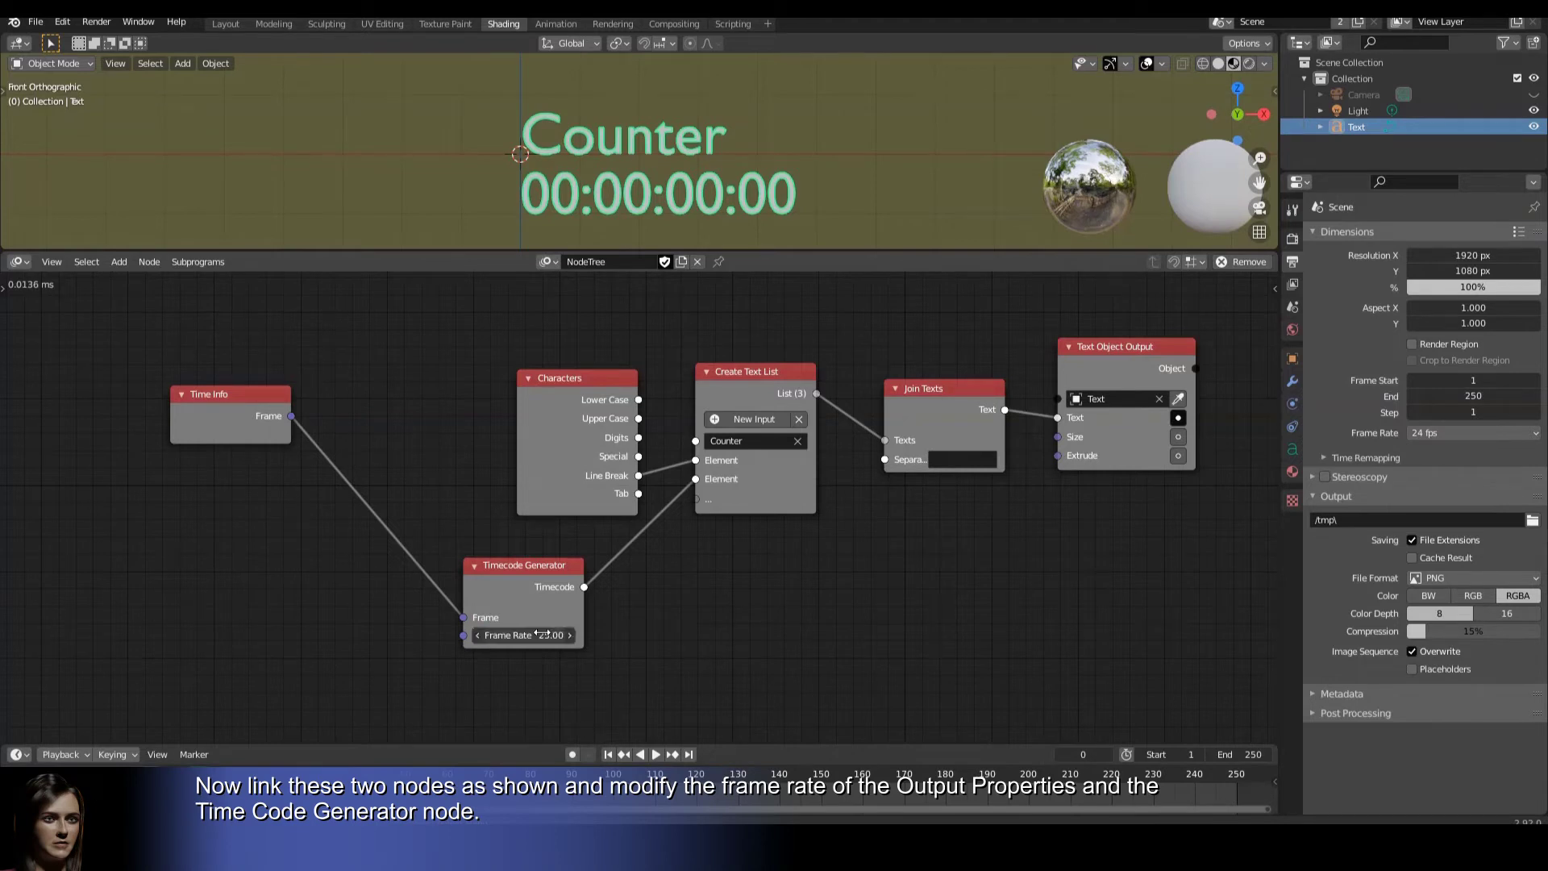
click(1423, 435)
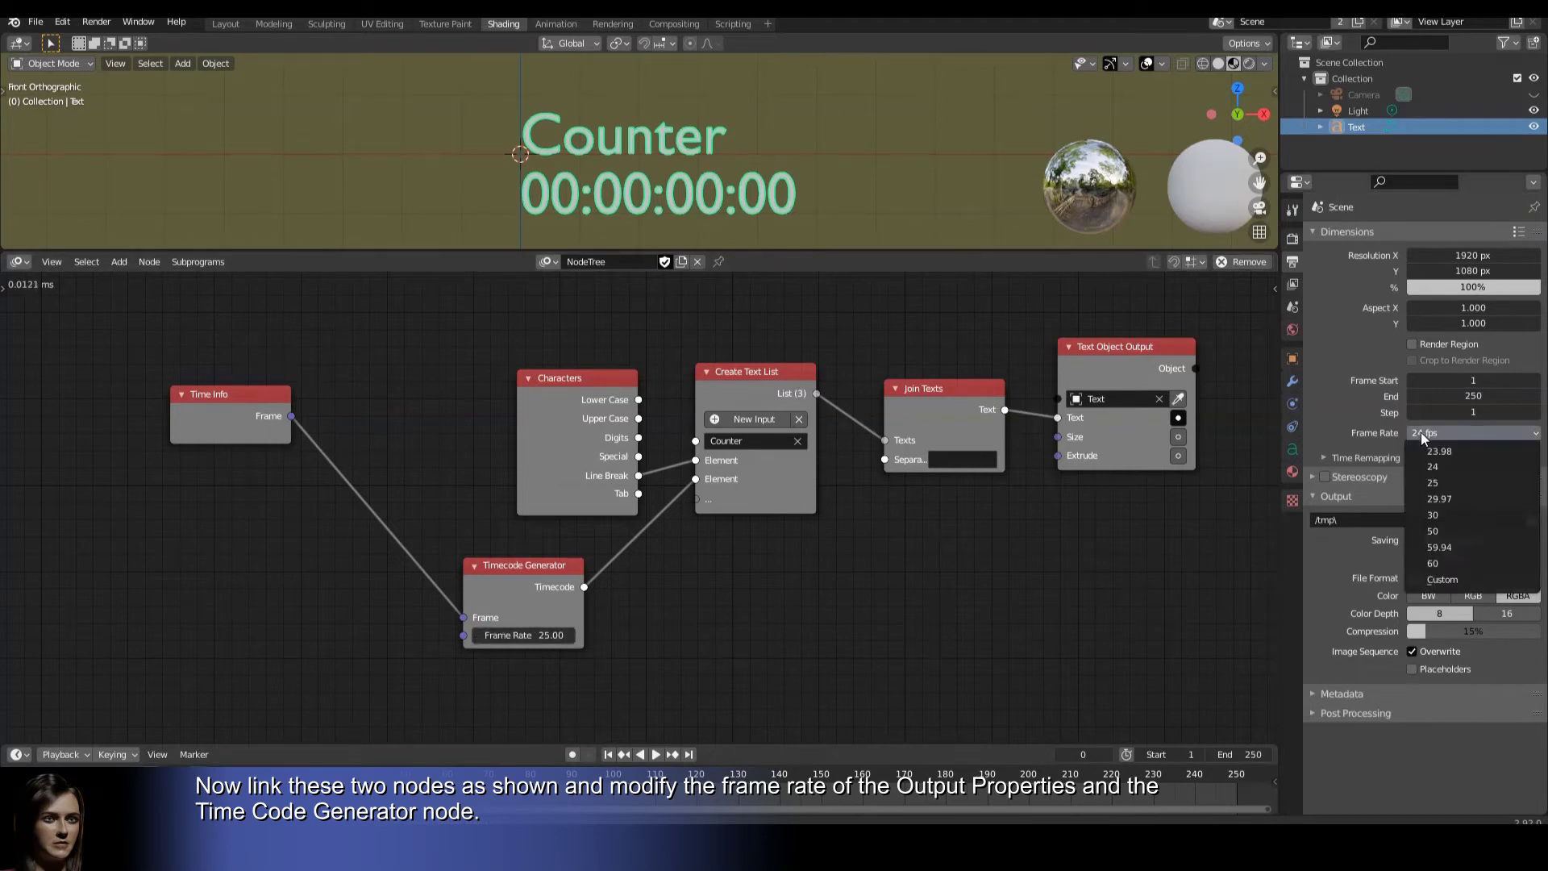
click(1434, 479)
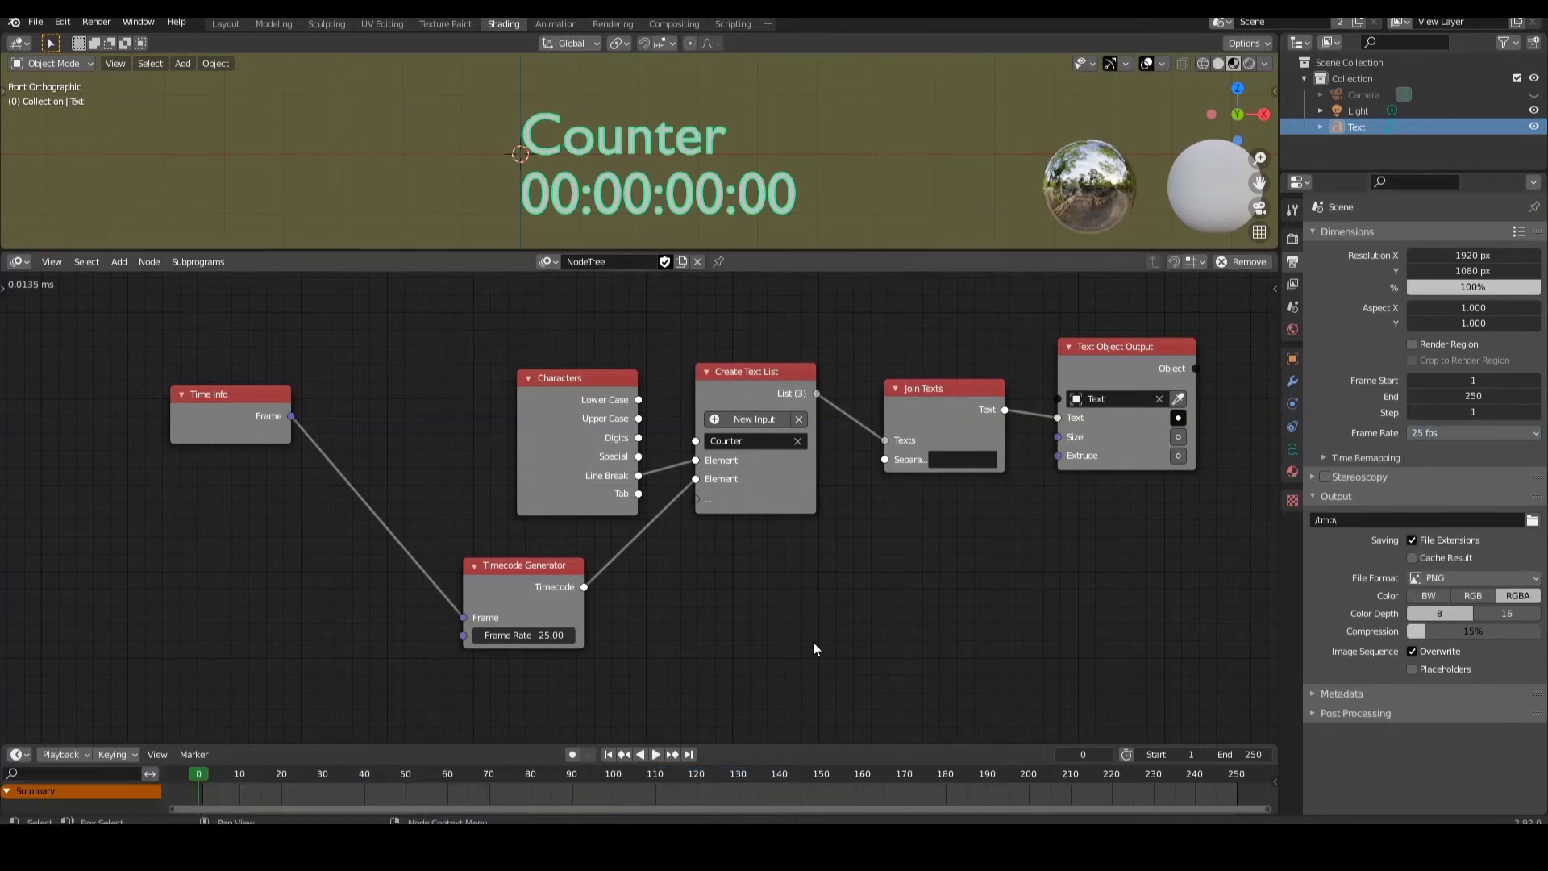
mouse_move(211, 774)
mouse_down()
mouse_move(738, 798)
mouse_move(200, 796)
mouse_up()
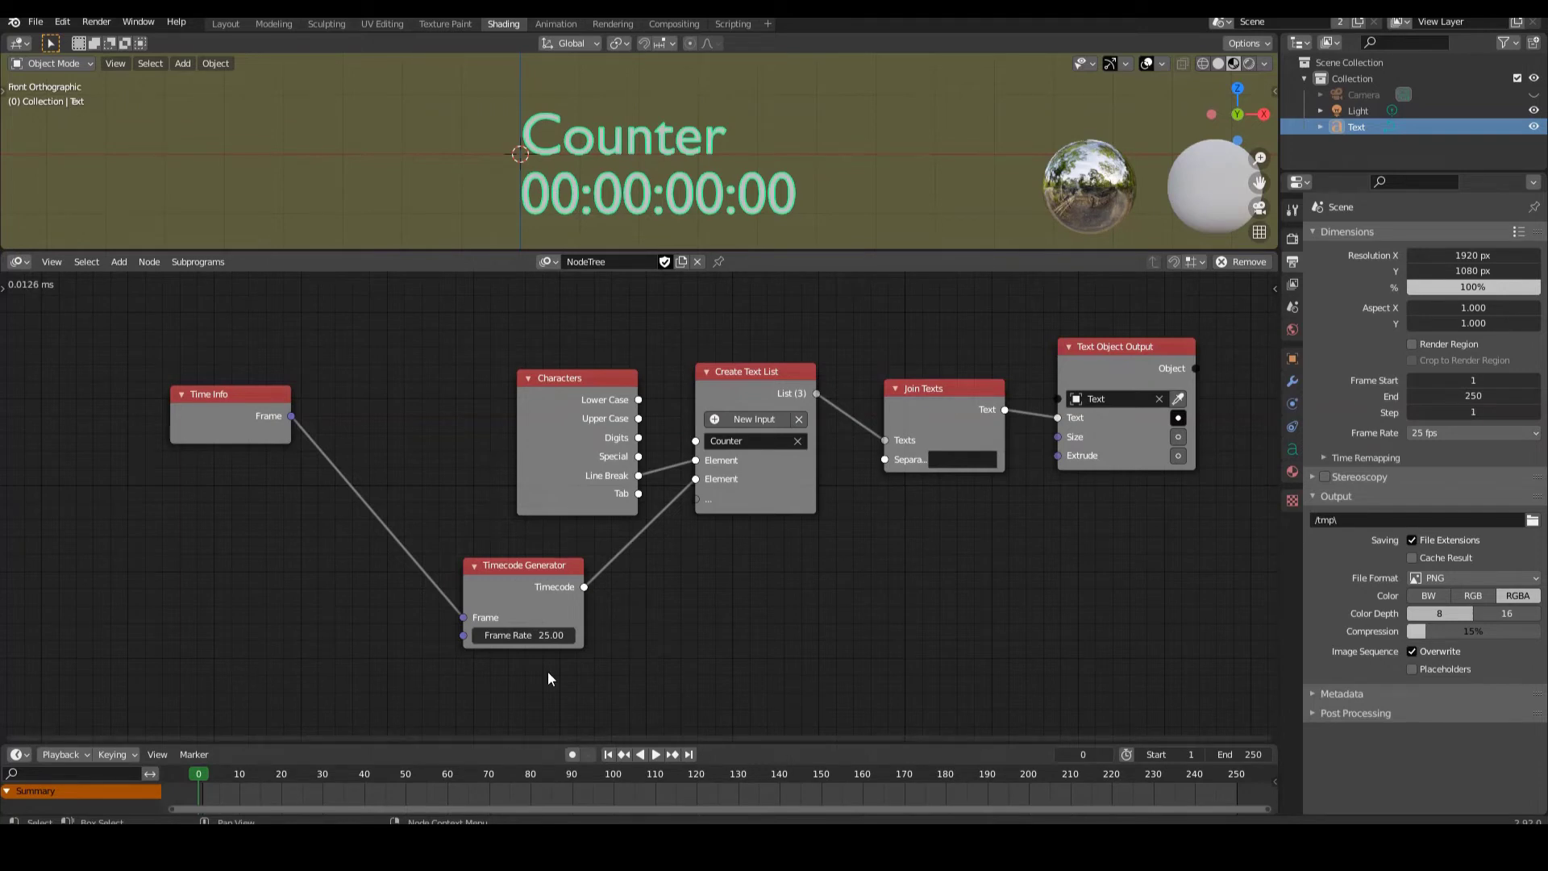
Insert a Trim Text node into the link between the Timecode Generator and Create Text List nodes.
key(shift+a)
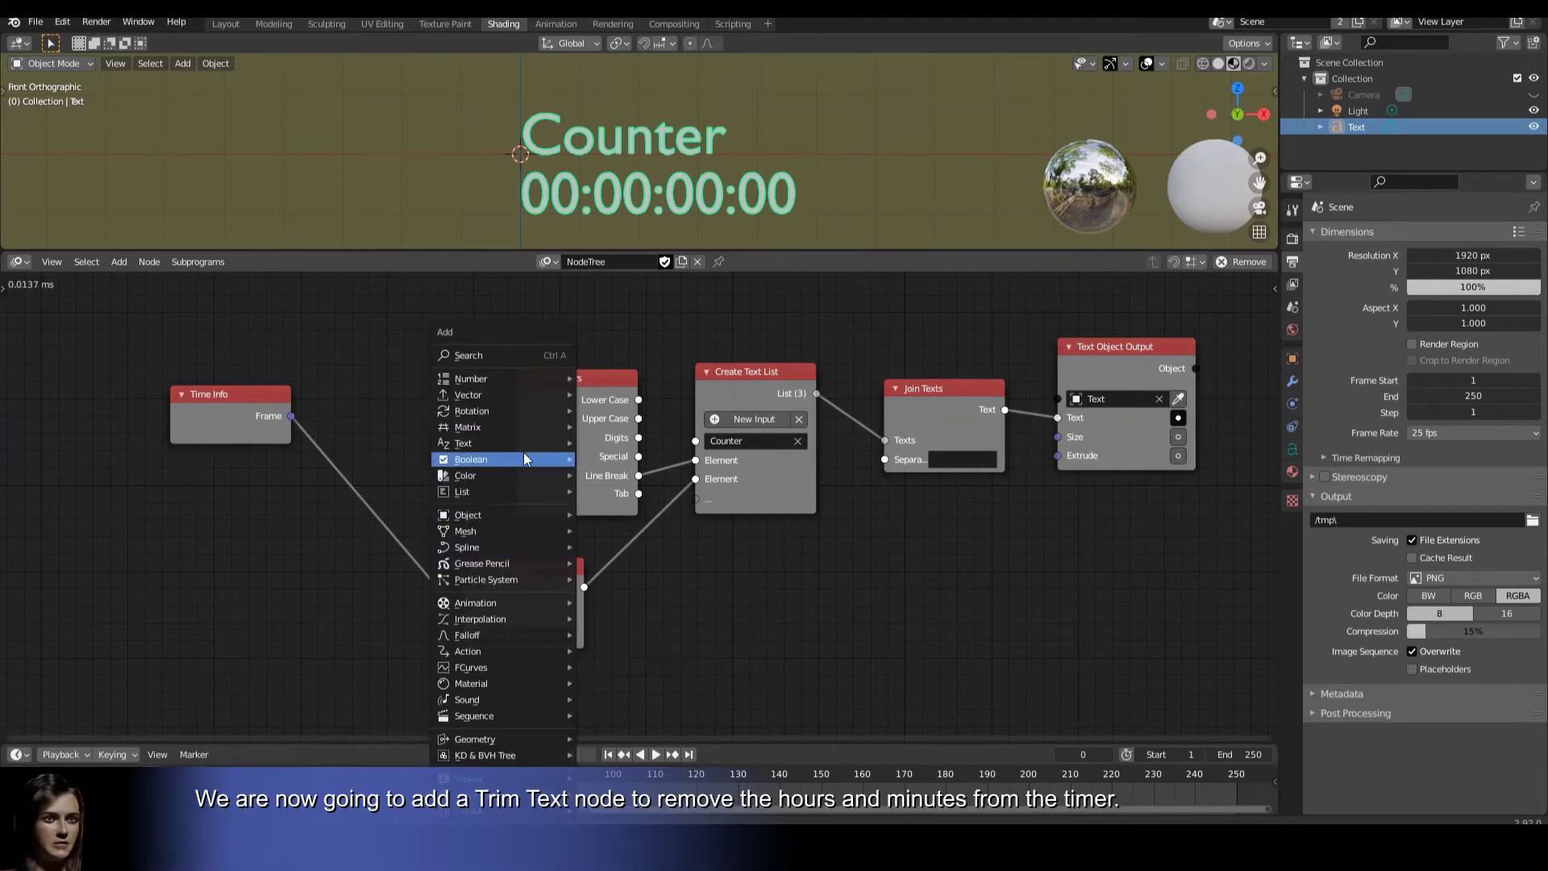
mouse_move(525, 445)
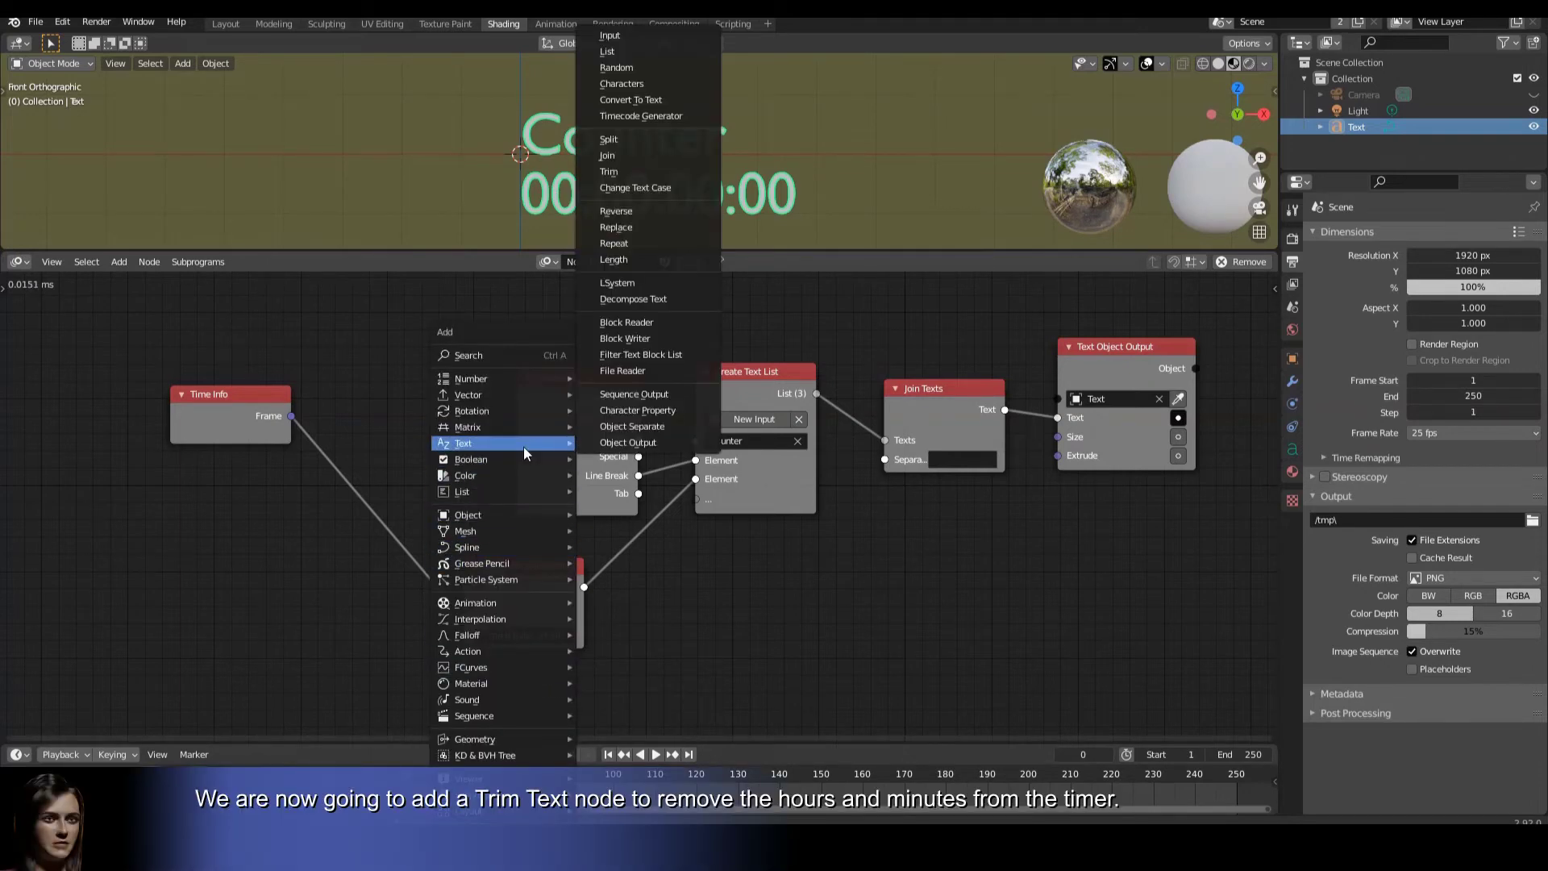
click(663, 172)
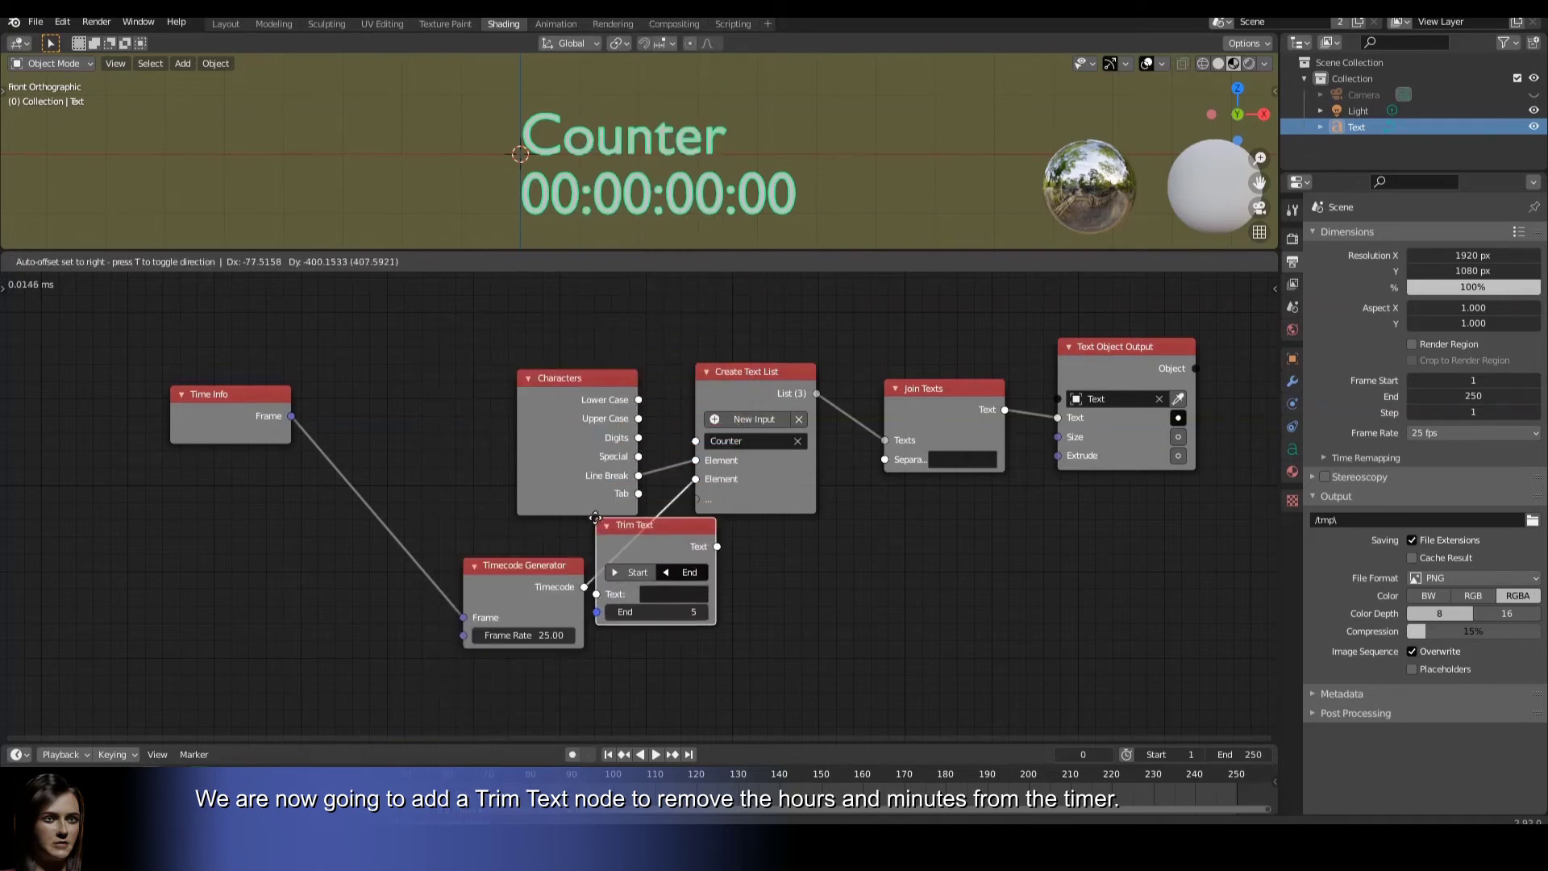
click(654, 534)
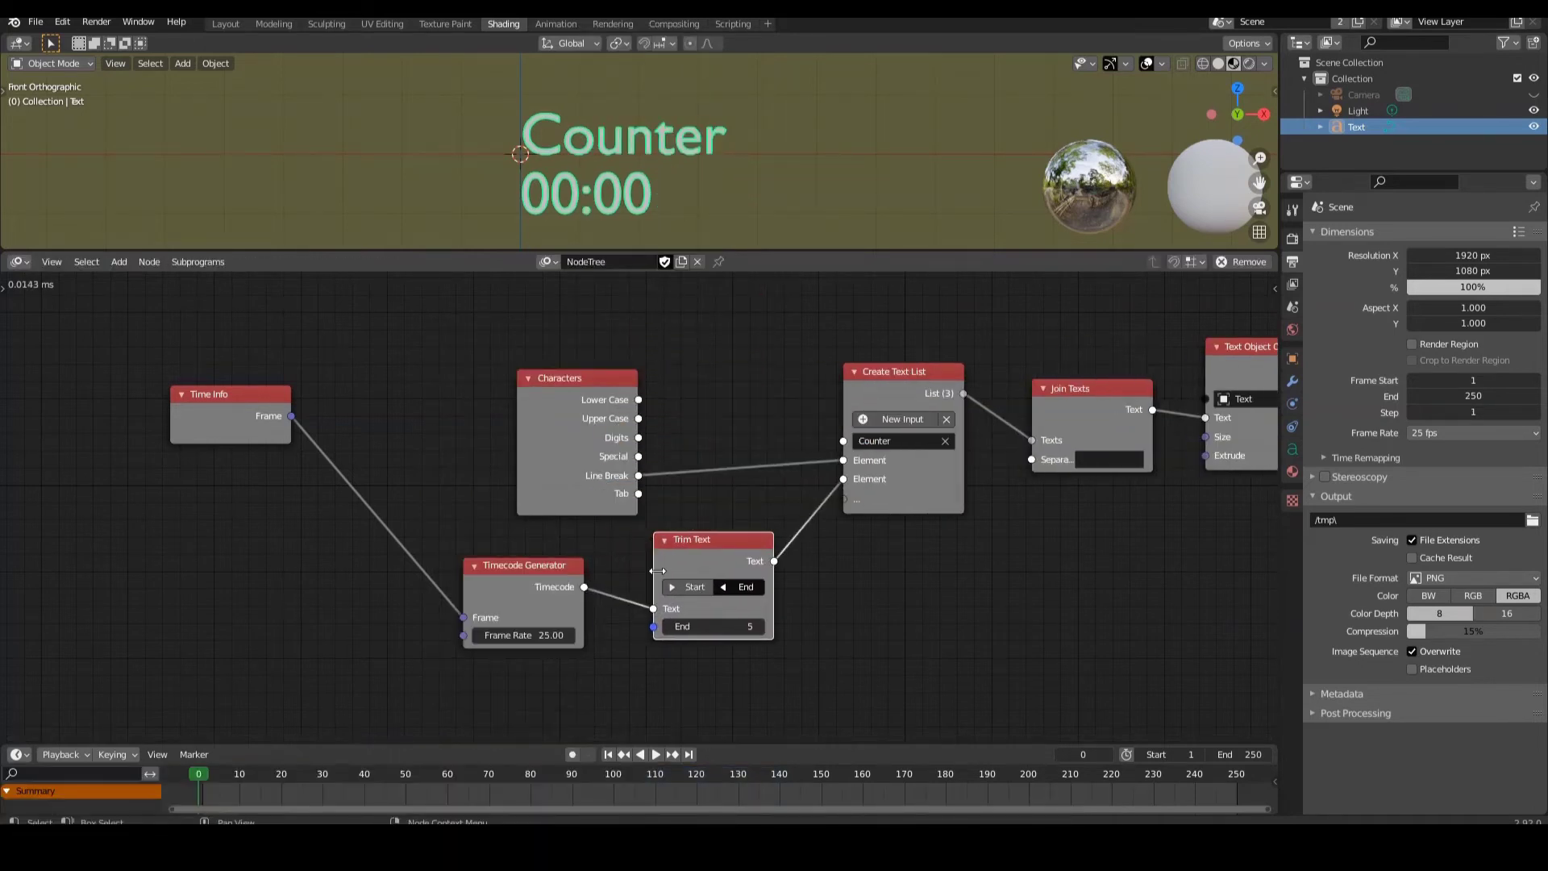
Make the Trim Text node trim only from the start, with a Start value of 6.
click(683, 586)
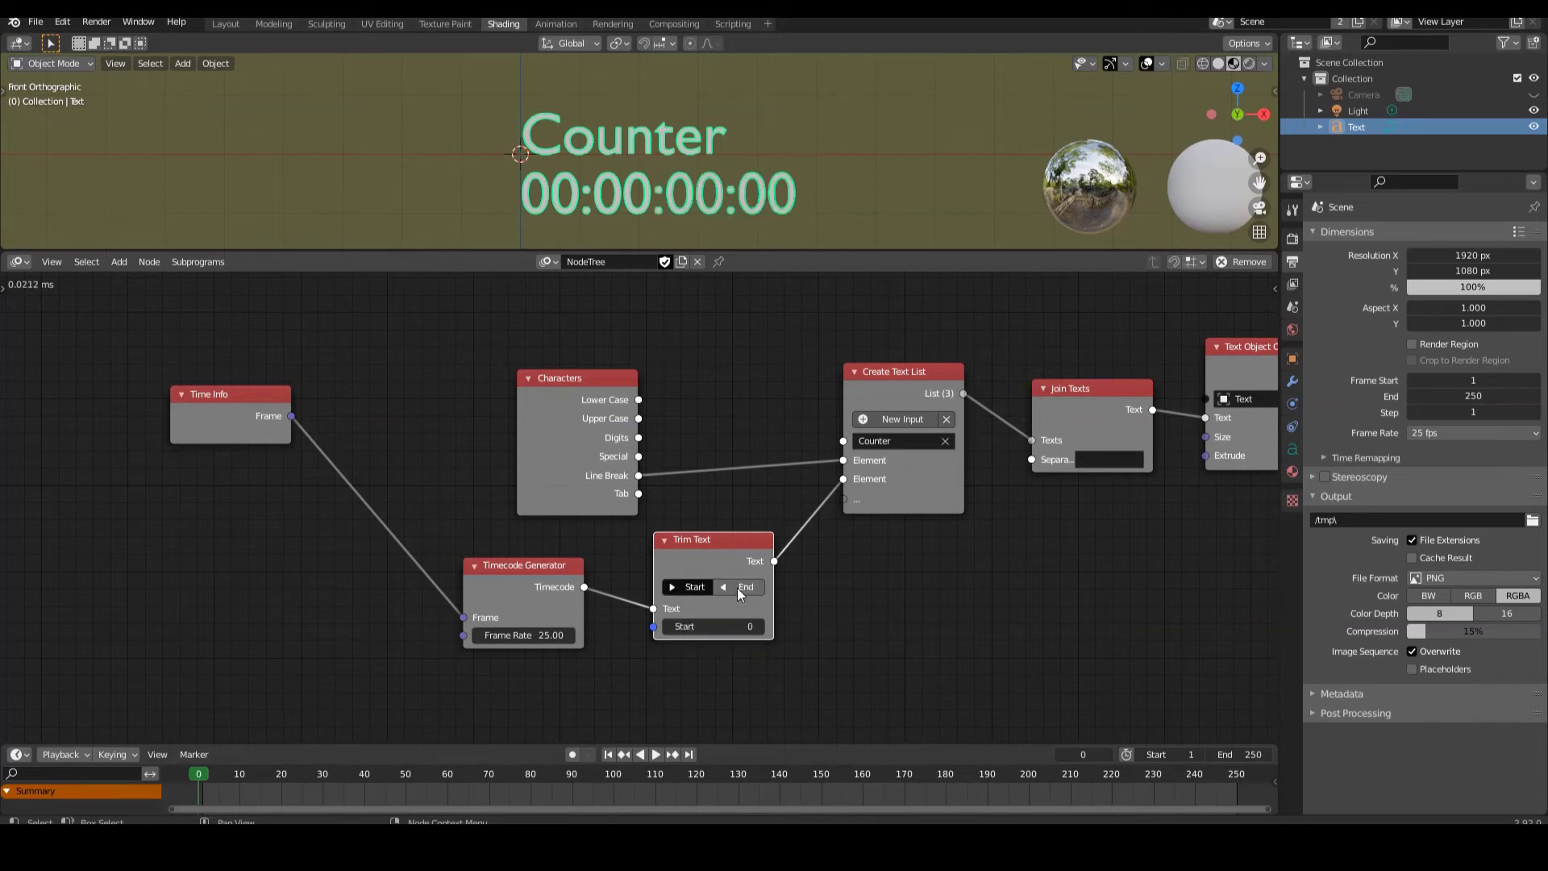
click(744, 628)
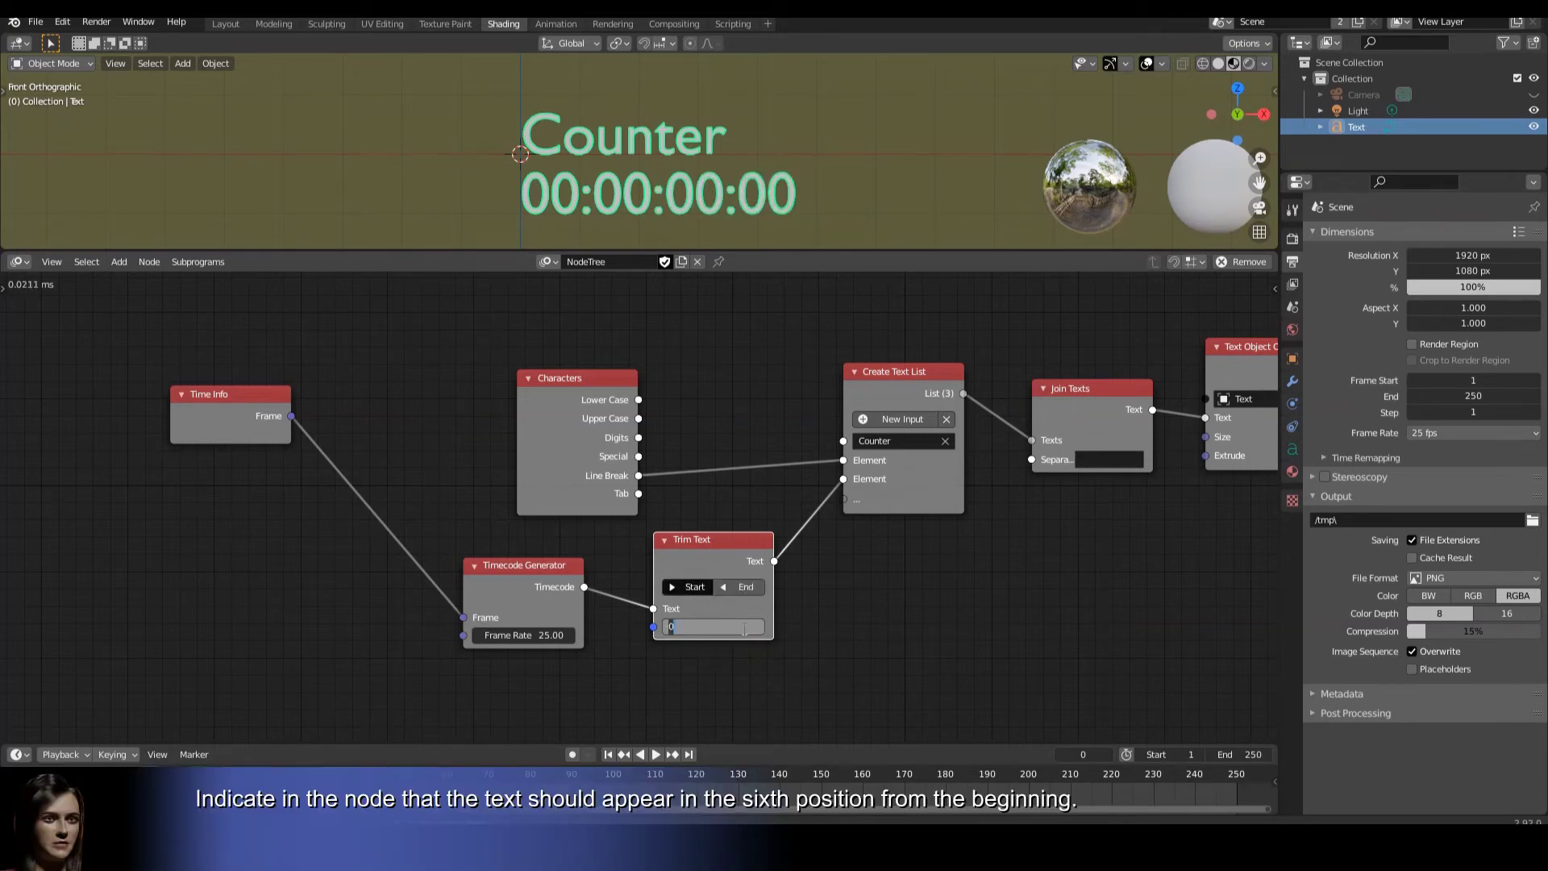
text(7)
key(Return)
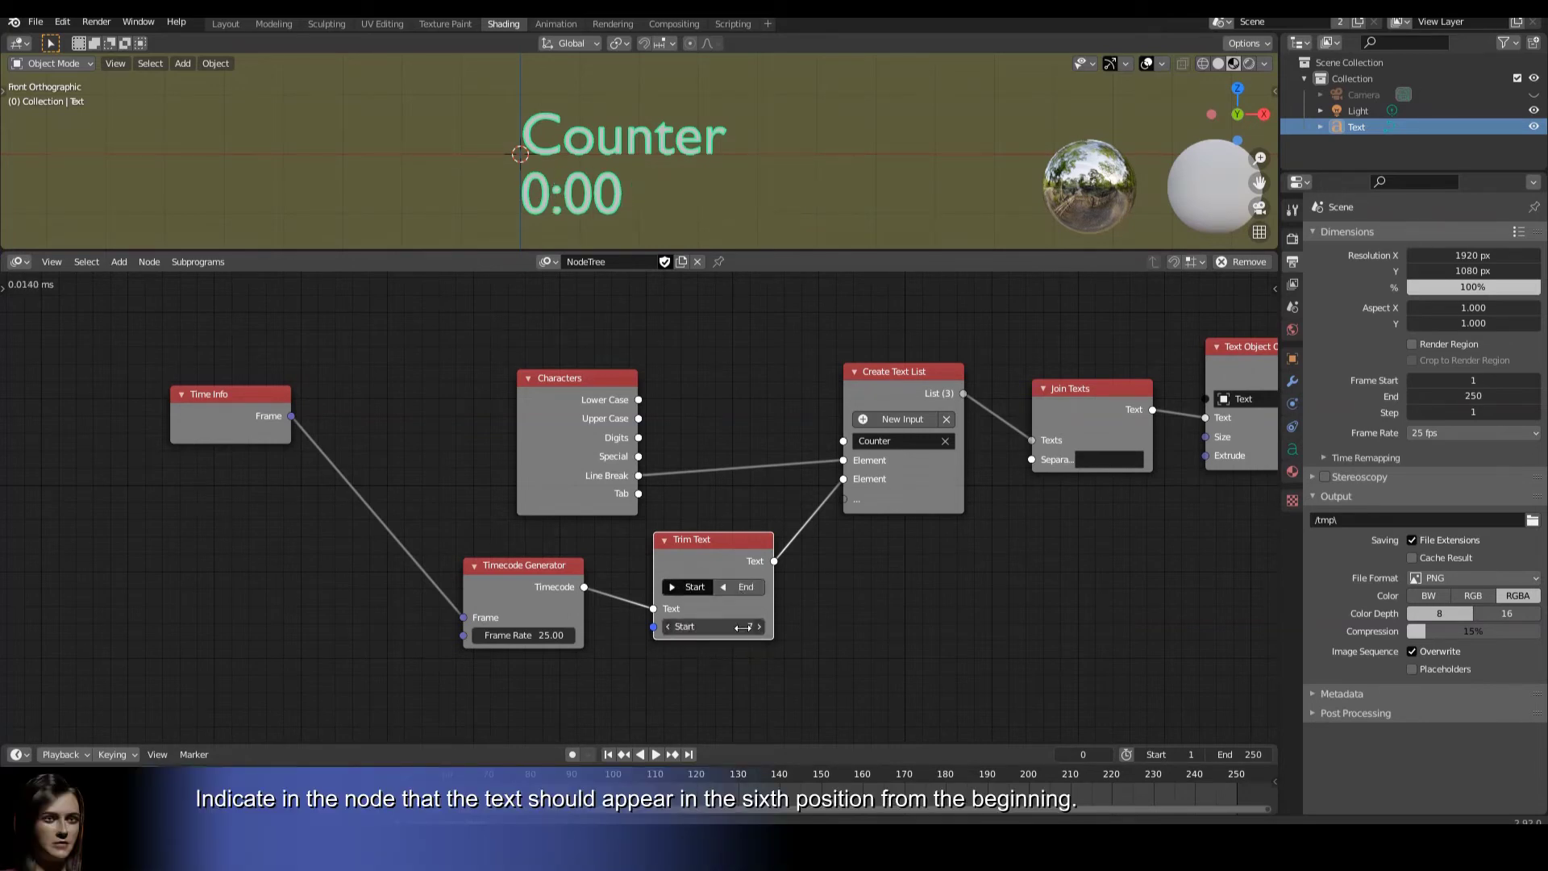
click(668, 626)
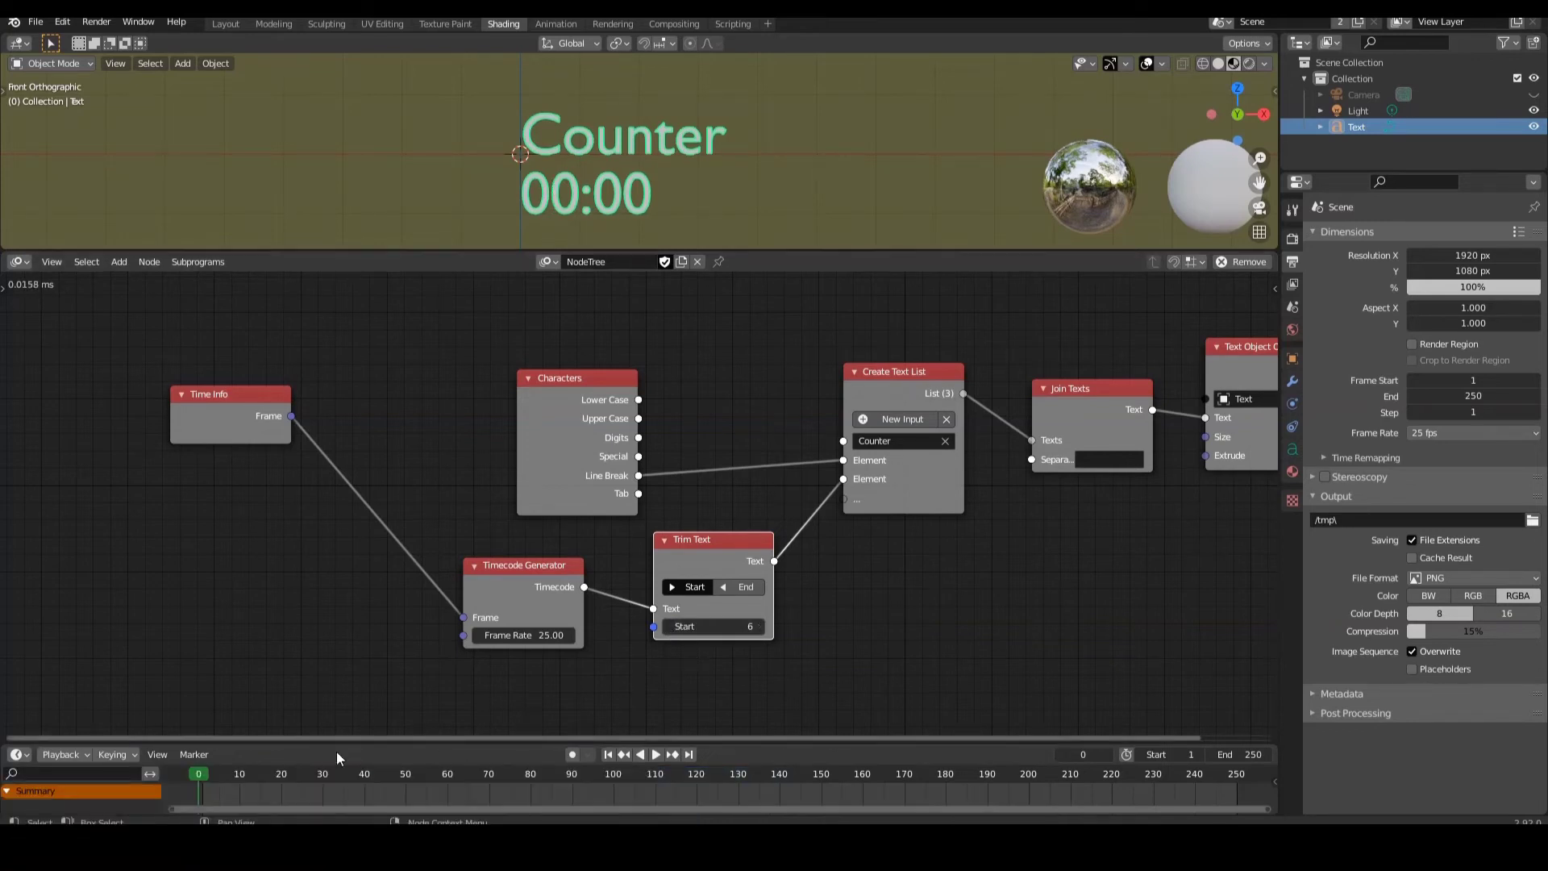
Scrub through the timeline to check the trimmed counter, stopping at frame 16.
key(space)
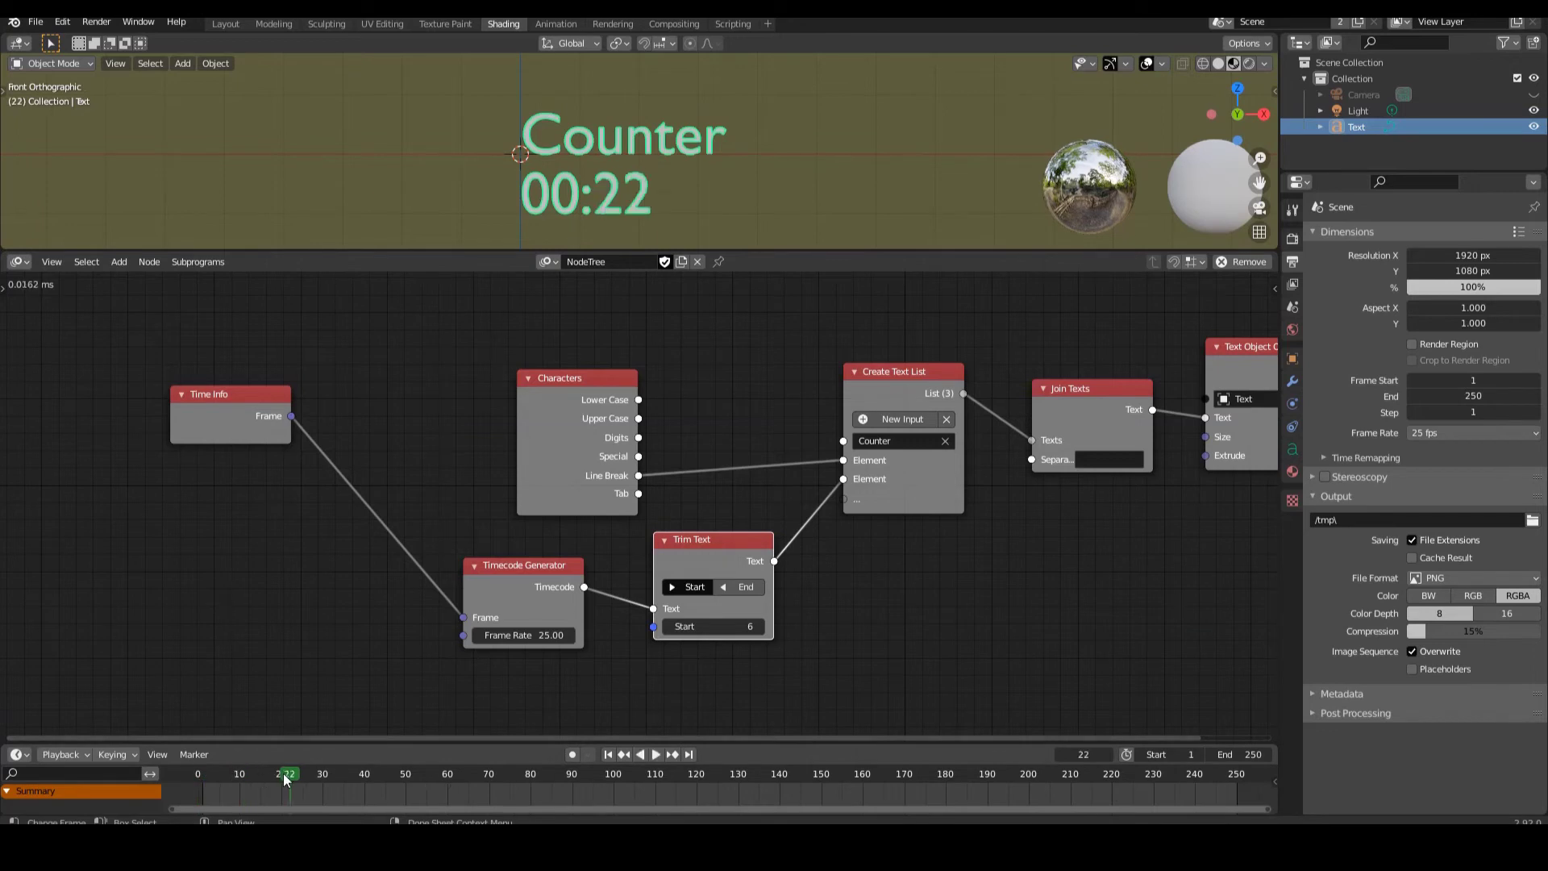
drag(466, 781, 264, 790)
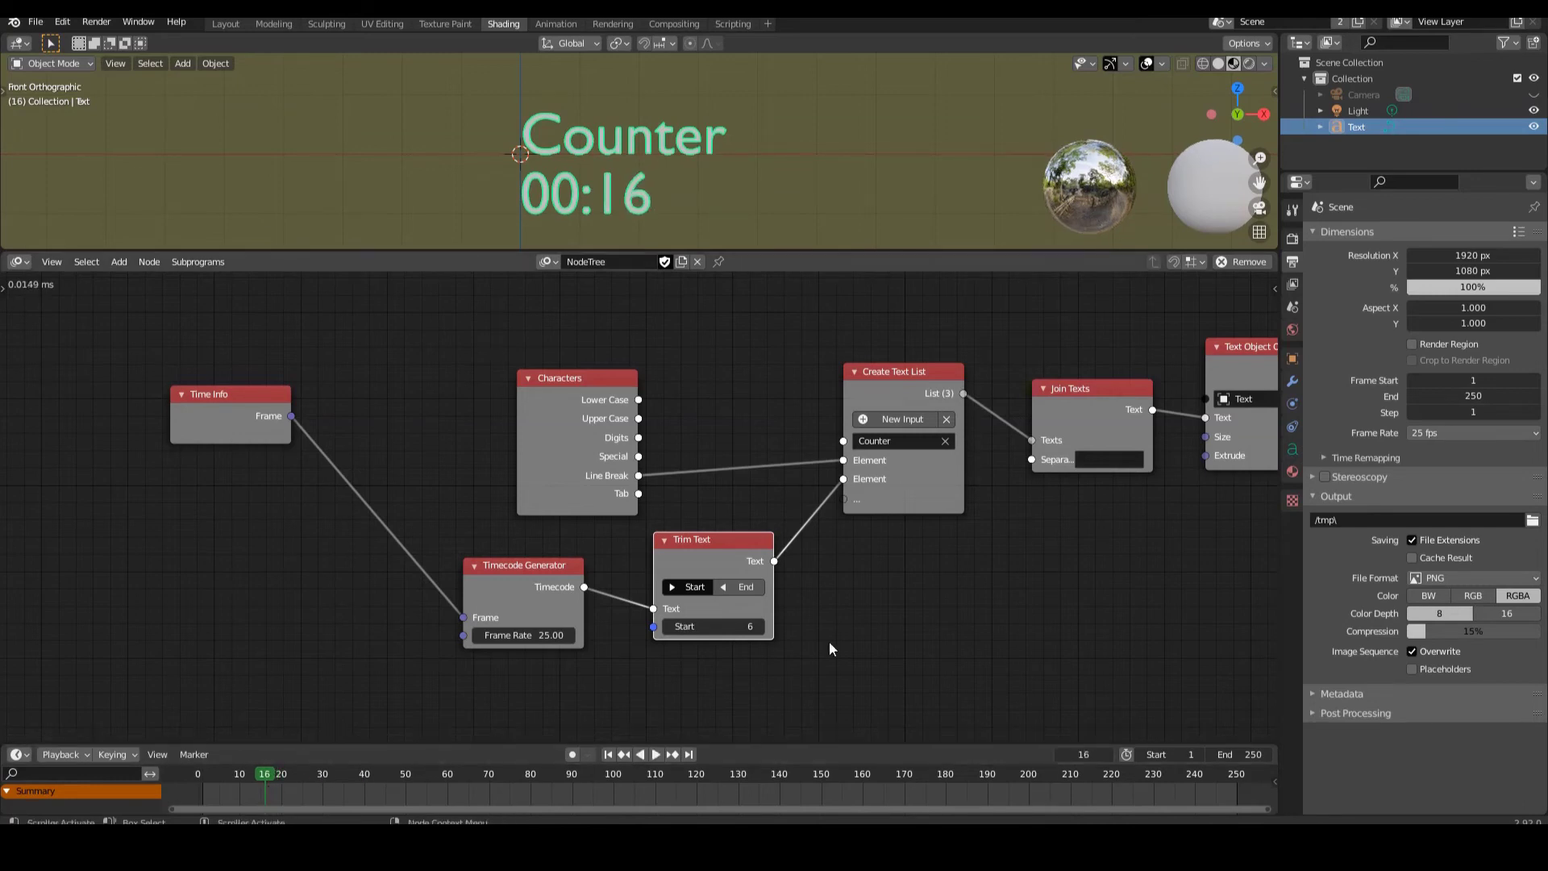
Show the Text Object Output node's properties, enable its Size input and set the size to about 1.18.
middle_drag(840, 639, 647, 650)
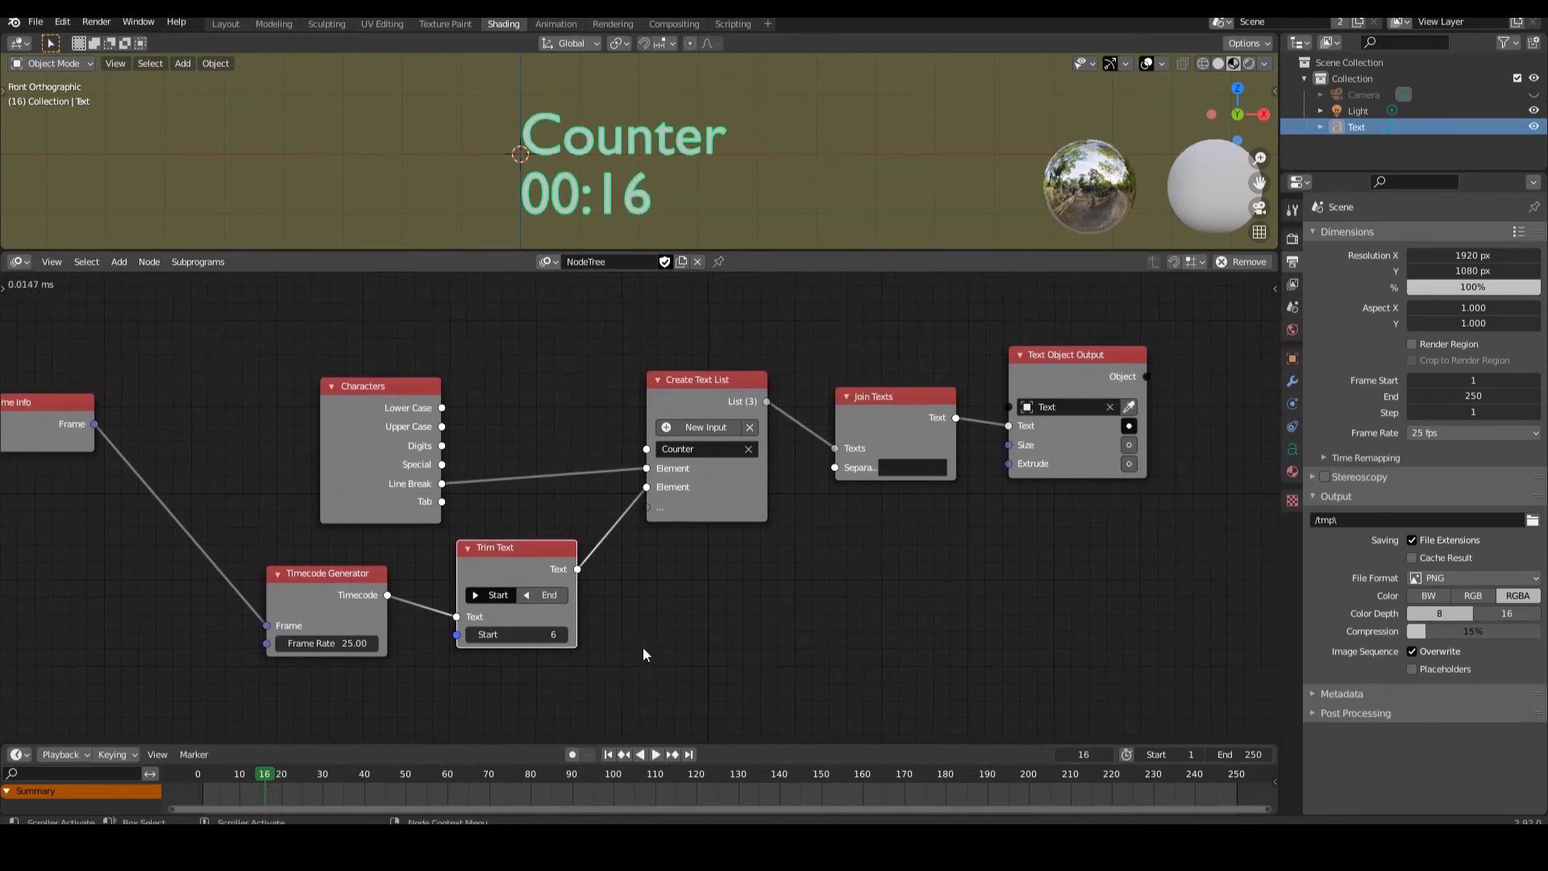
click(1094, 354)
key(n)
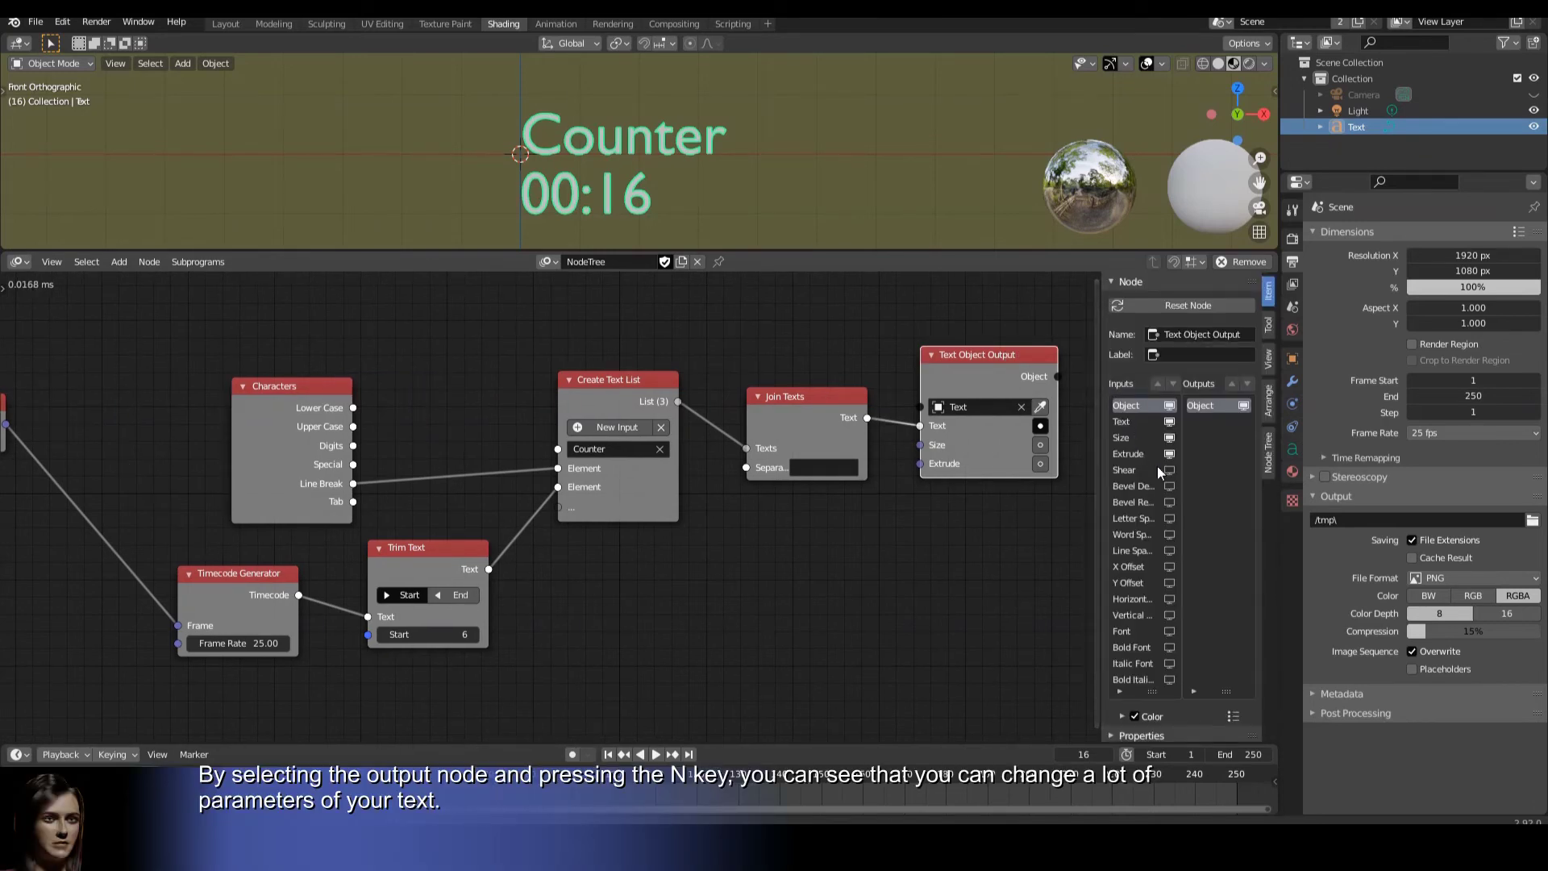
click(1042, 445)
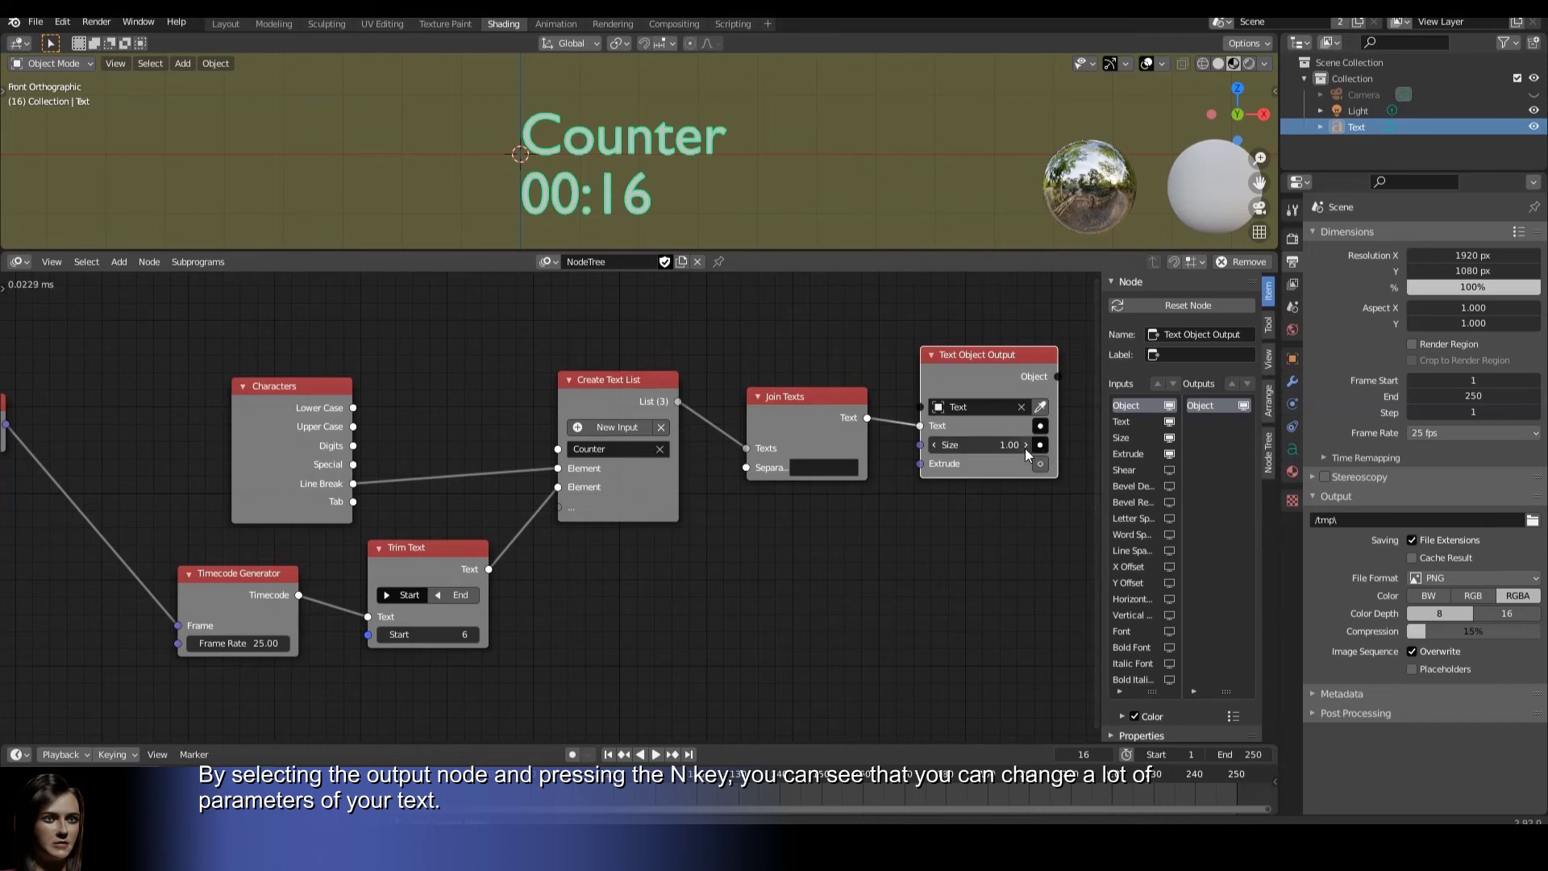
drag(997, 446, 1036, 445)
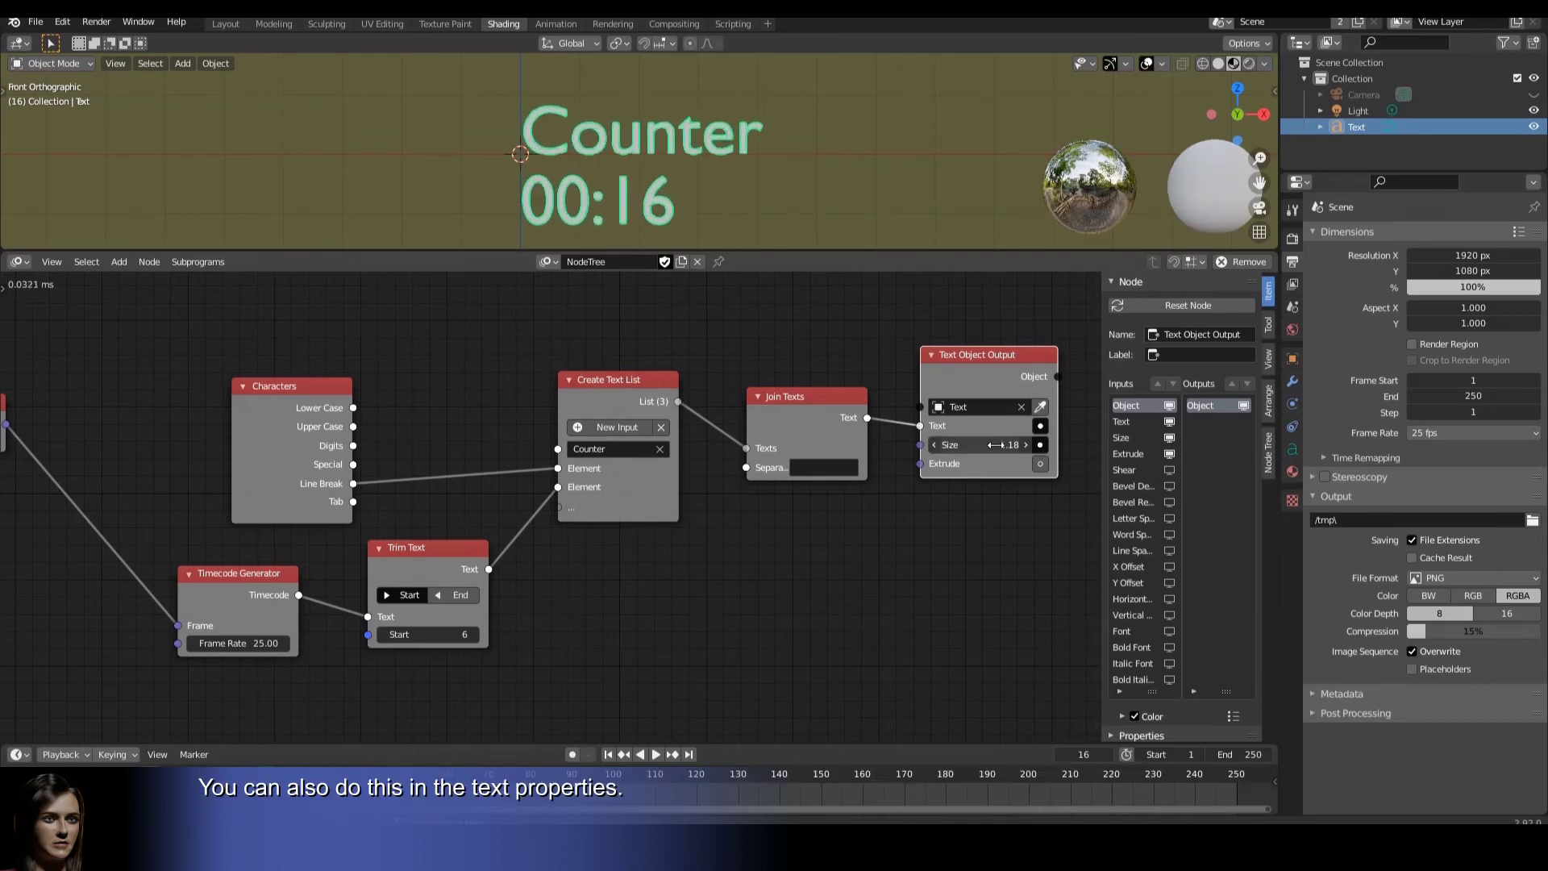
Enable the Extrude input of the Text Object Output node and set it to about 0.12, checking the text's depth from an angle.
click(1041, 464)
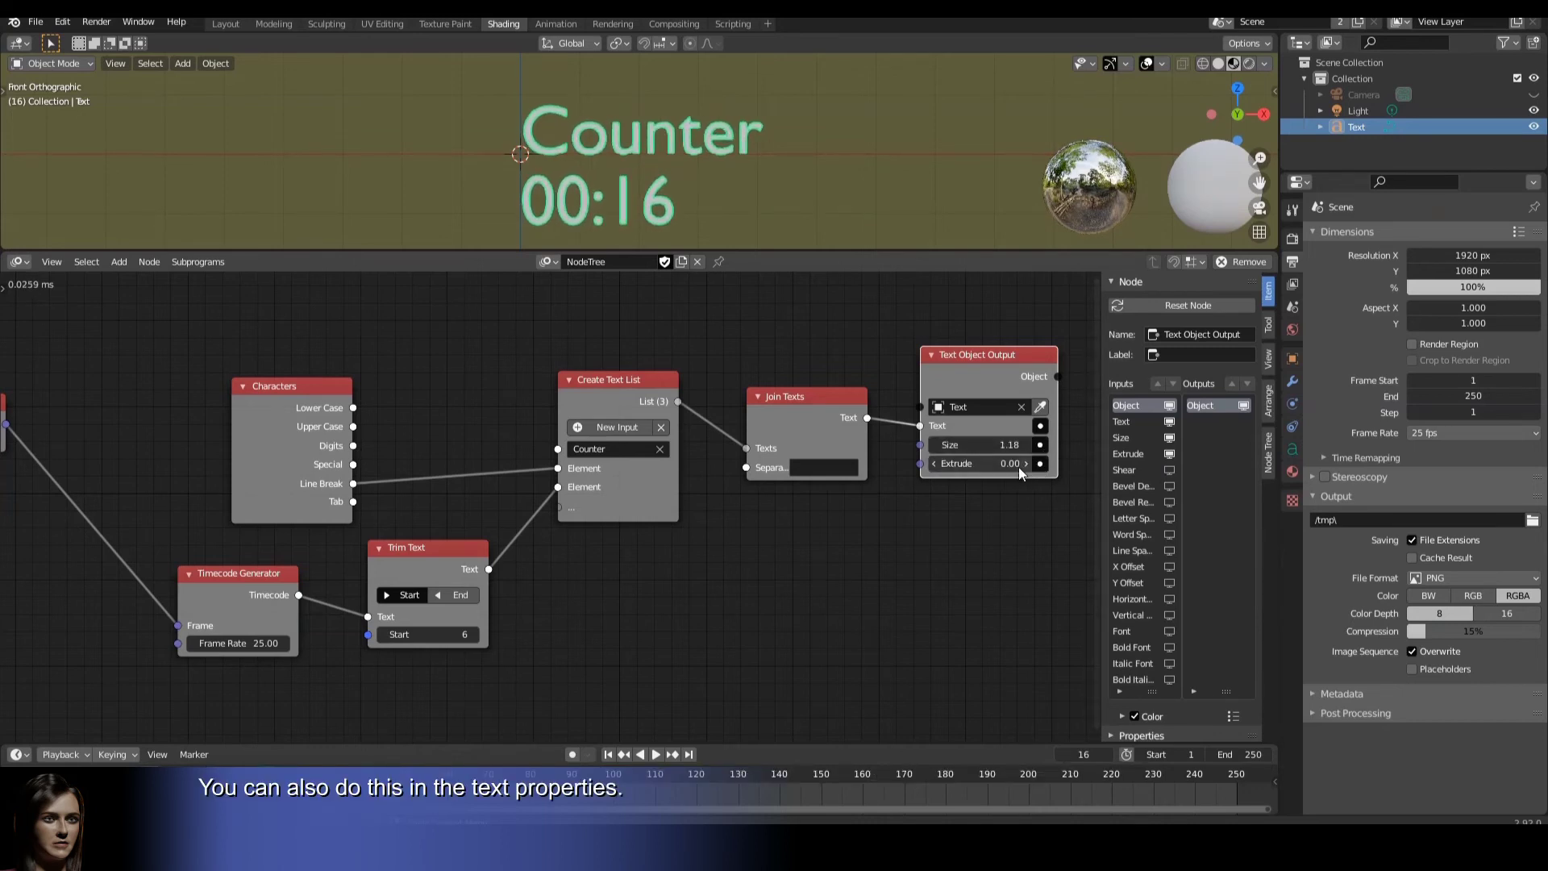
drag(990, 466, 1003, 466)
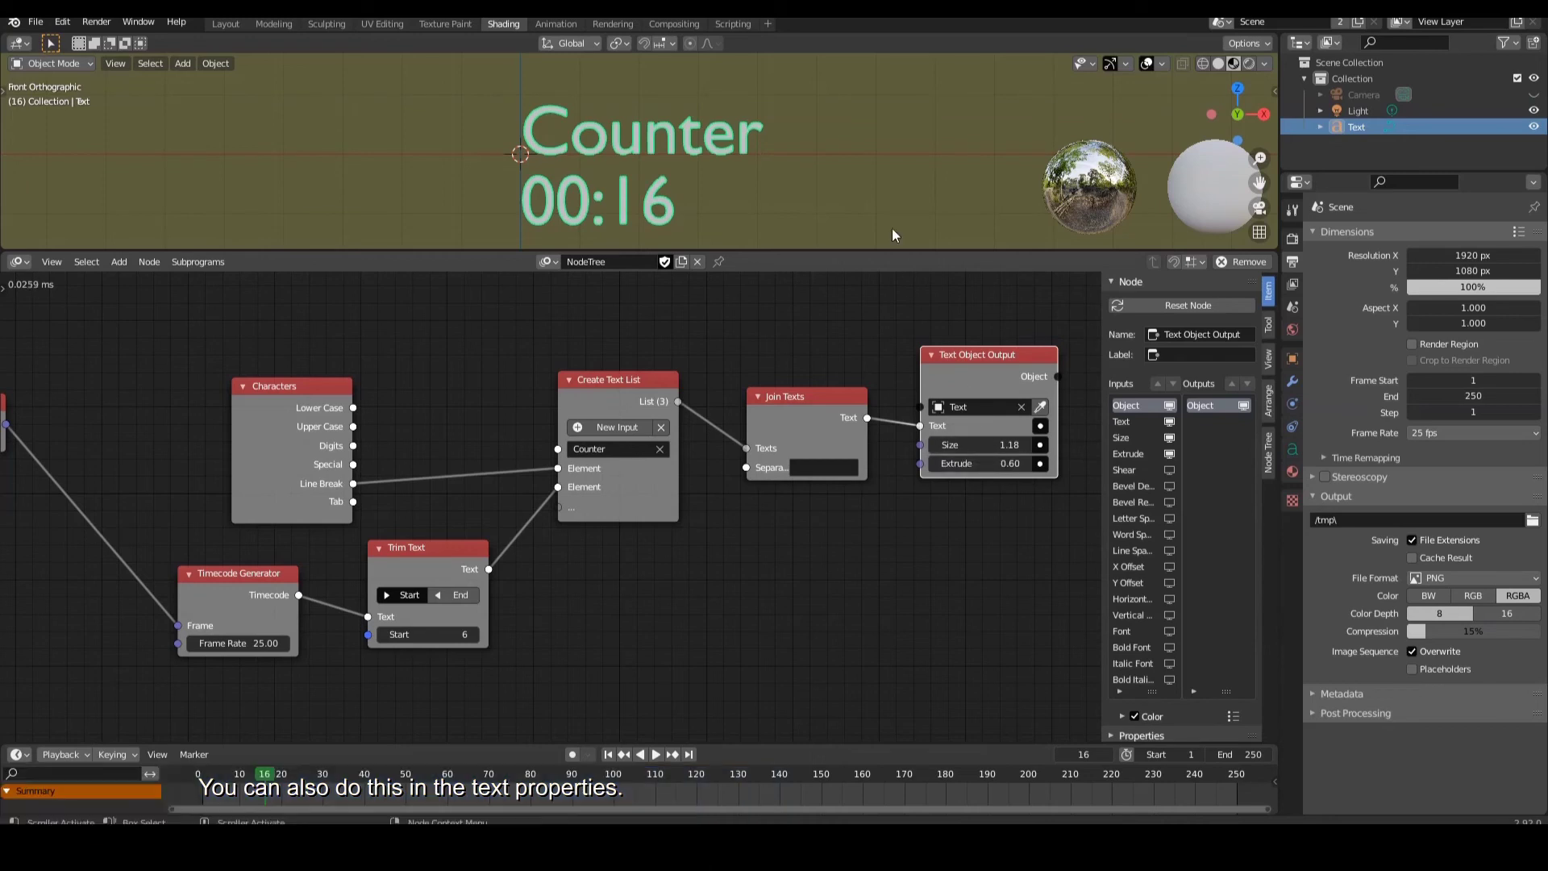
middle_drag(892, 235, 818, 200)
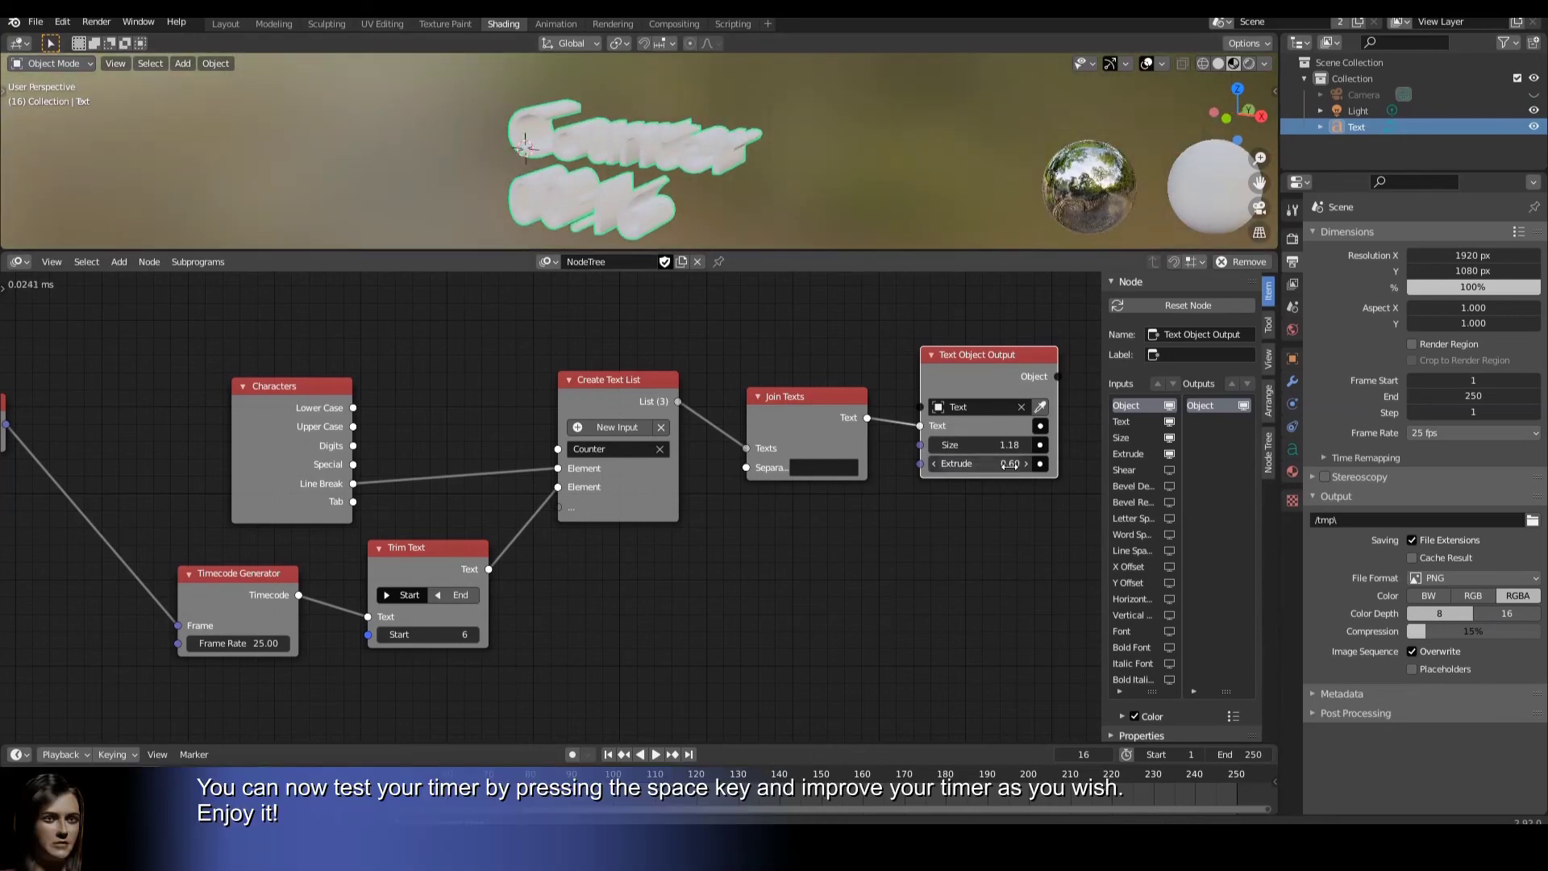
key(ctrl+z)
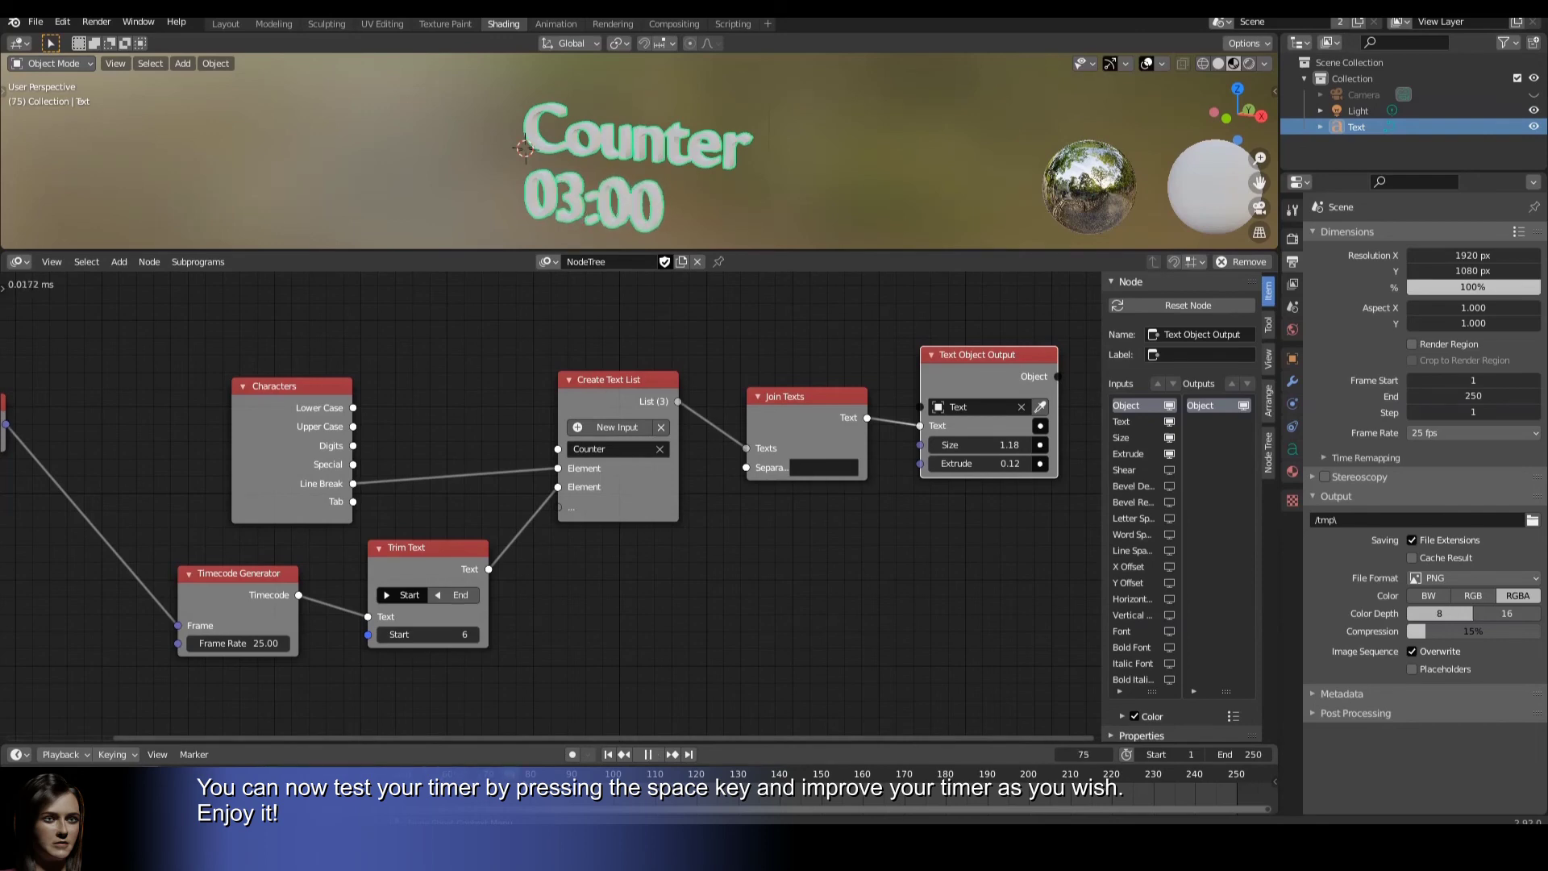
Play the animation to test the running counter, and stop the playback.
key(shift+ctrl+space)
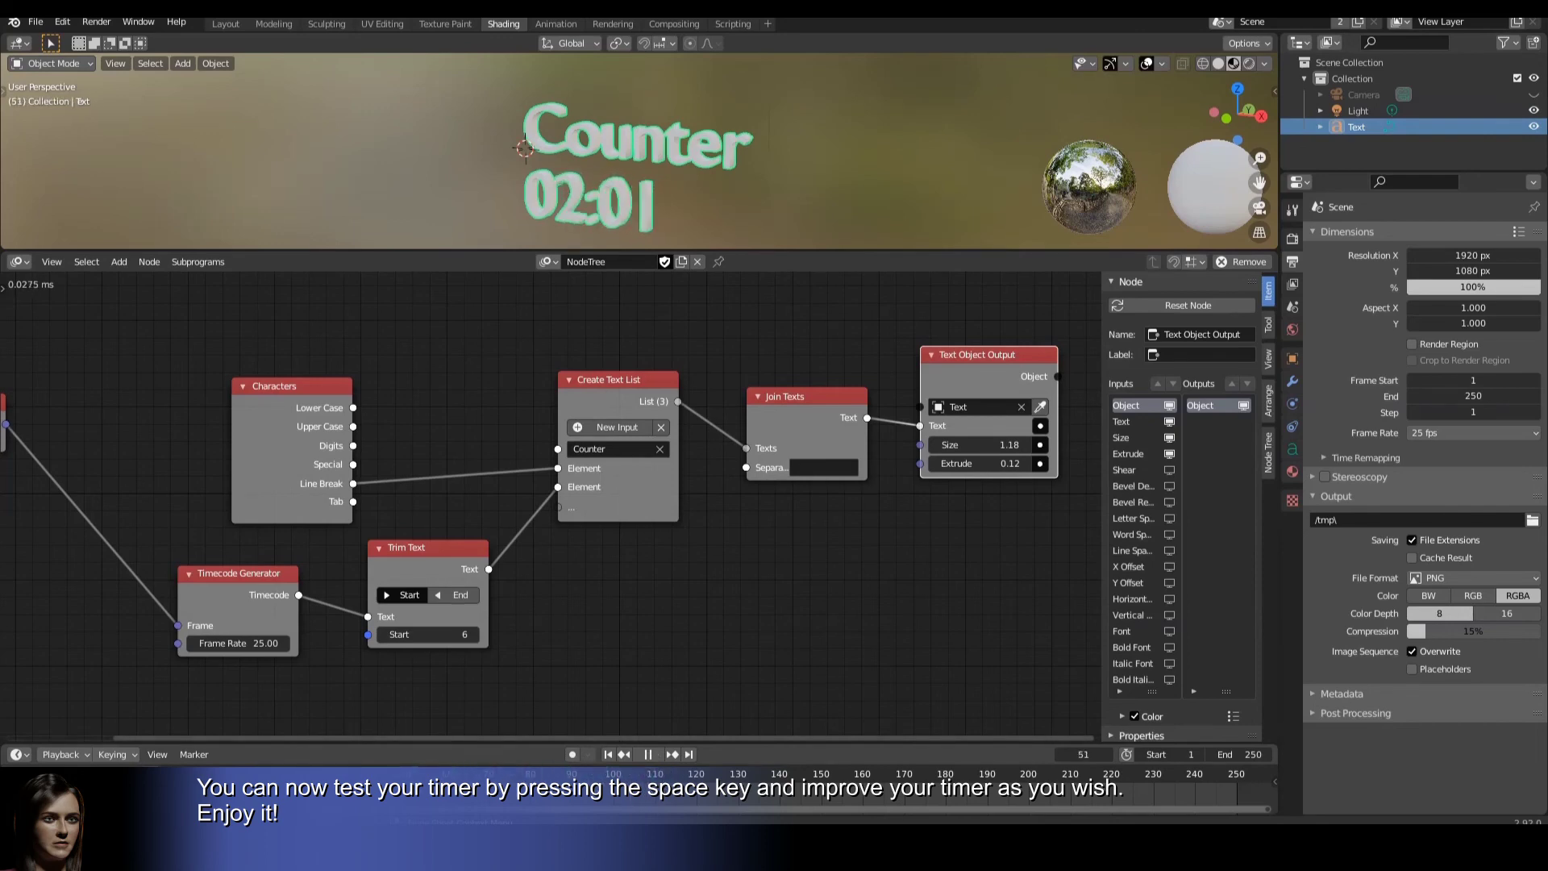
key(space)
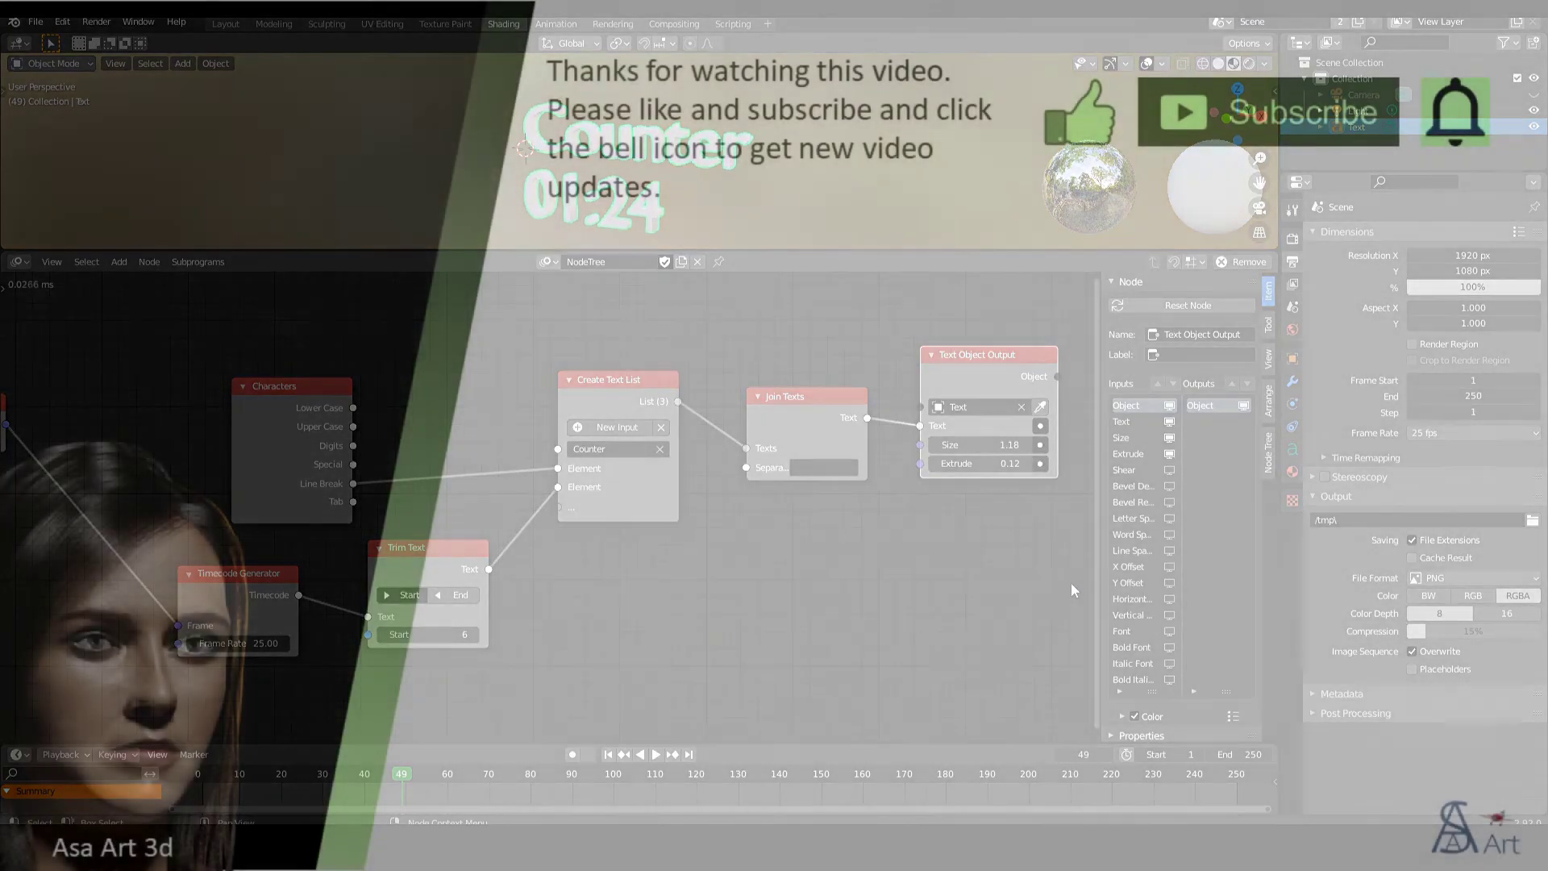